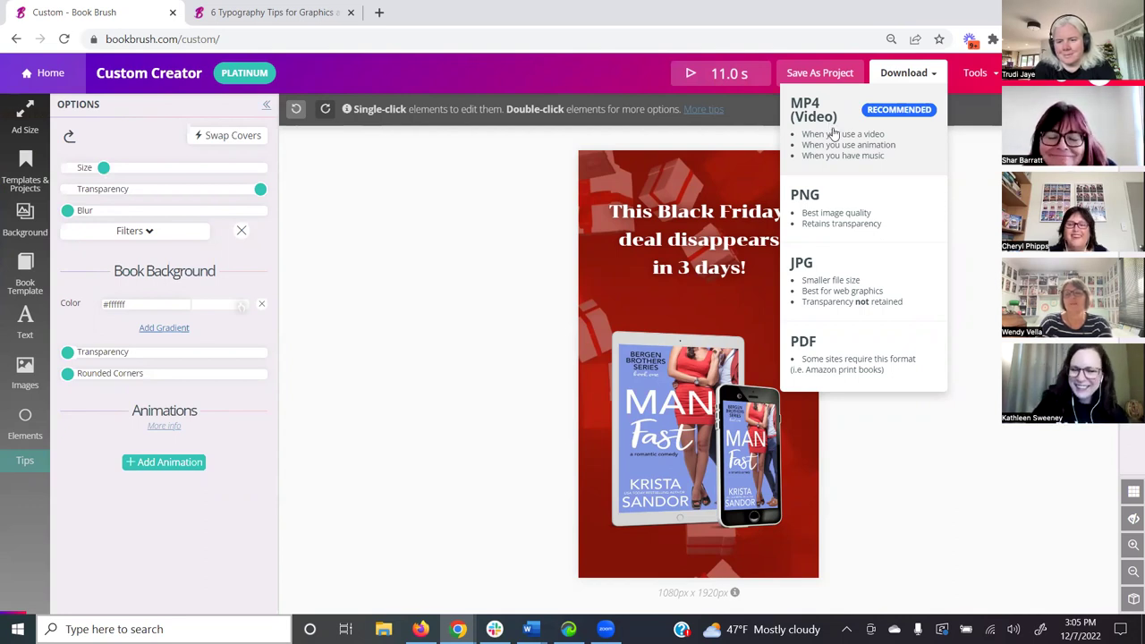
- Close the download format choices and show the ad size templates for the Black Friday ad
left_click(826, 128)
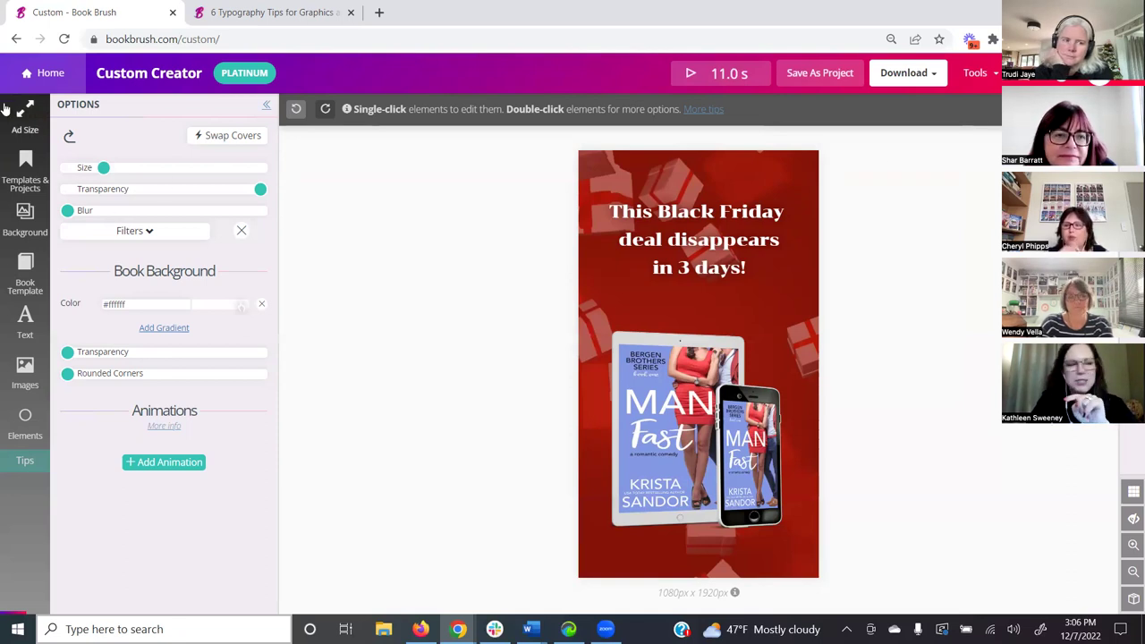
left_click(27, 118)
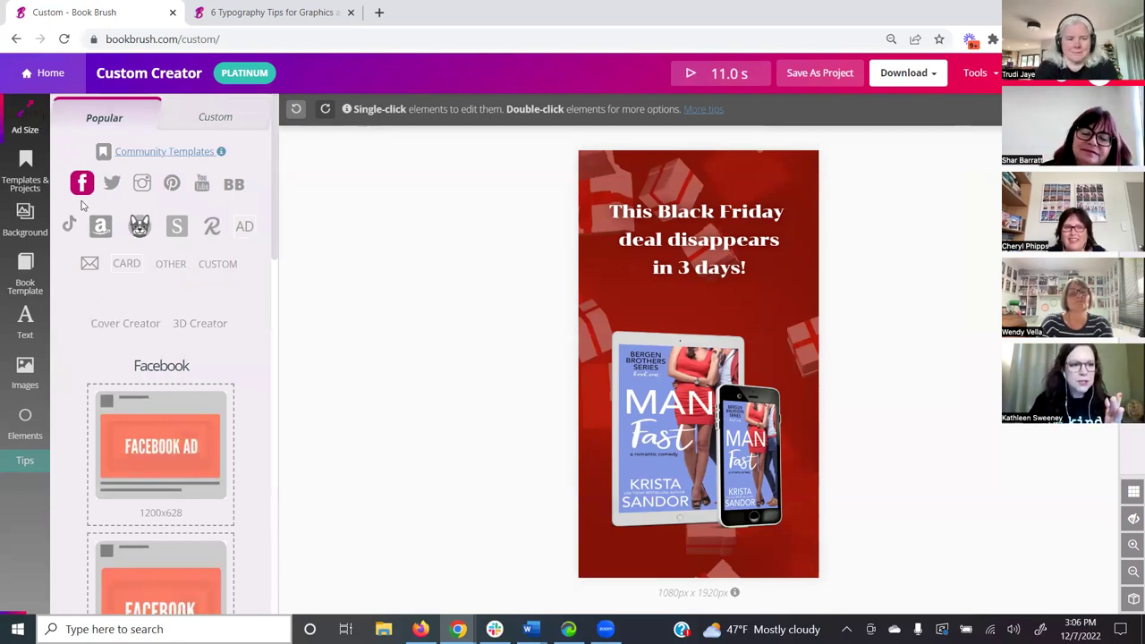
- Resize the canvas to a 1080x1080 Instagram photo and move the headline to the upper right
left_click(142, 185)
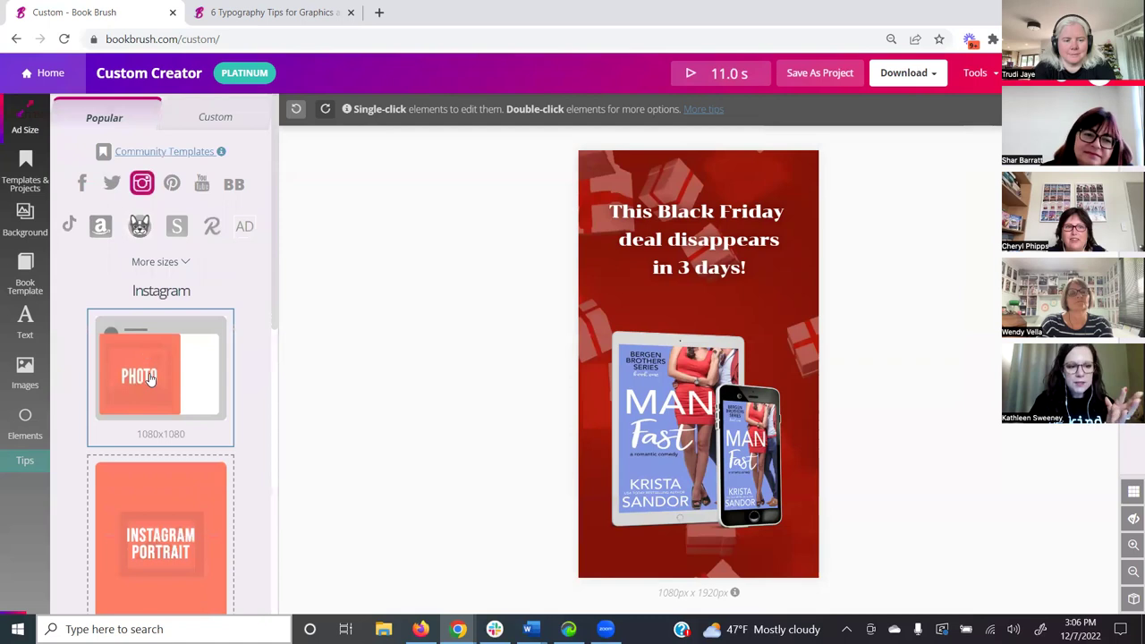
left_click(150, 380)
left_click(606, 237)
left_click_drag(607, 238, 758, 227)
- Move the book mockup to the lower right, then head back to the home page
left_click(644, 405)
left_click_drag(644, 404, 801, 405)
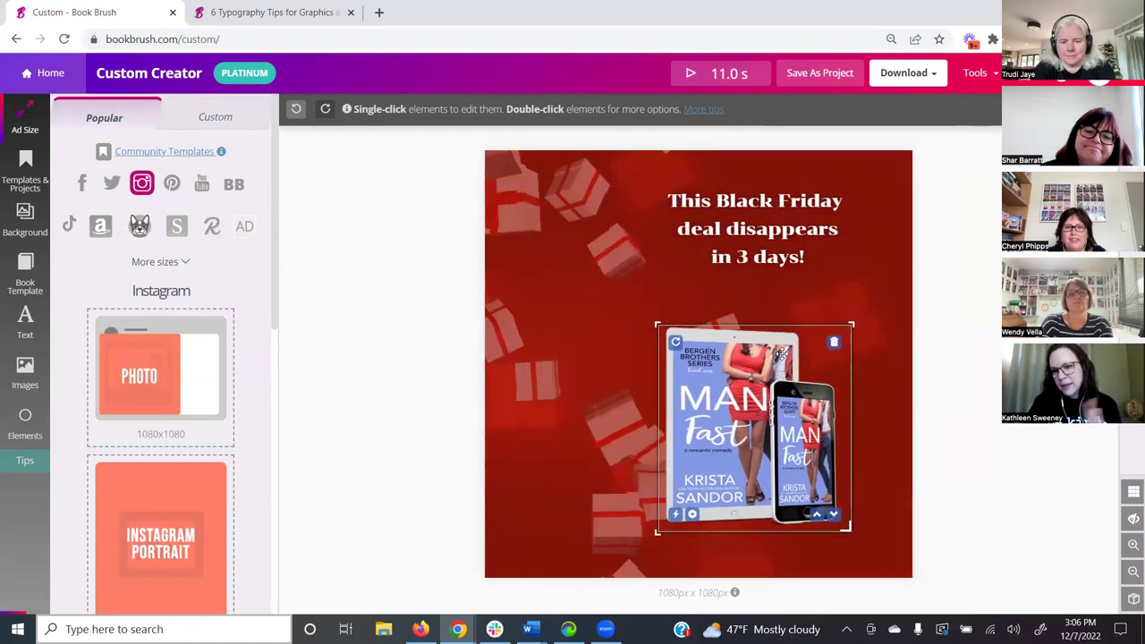
left_click(876, 268)
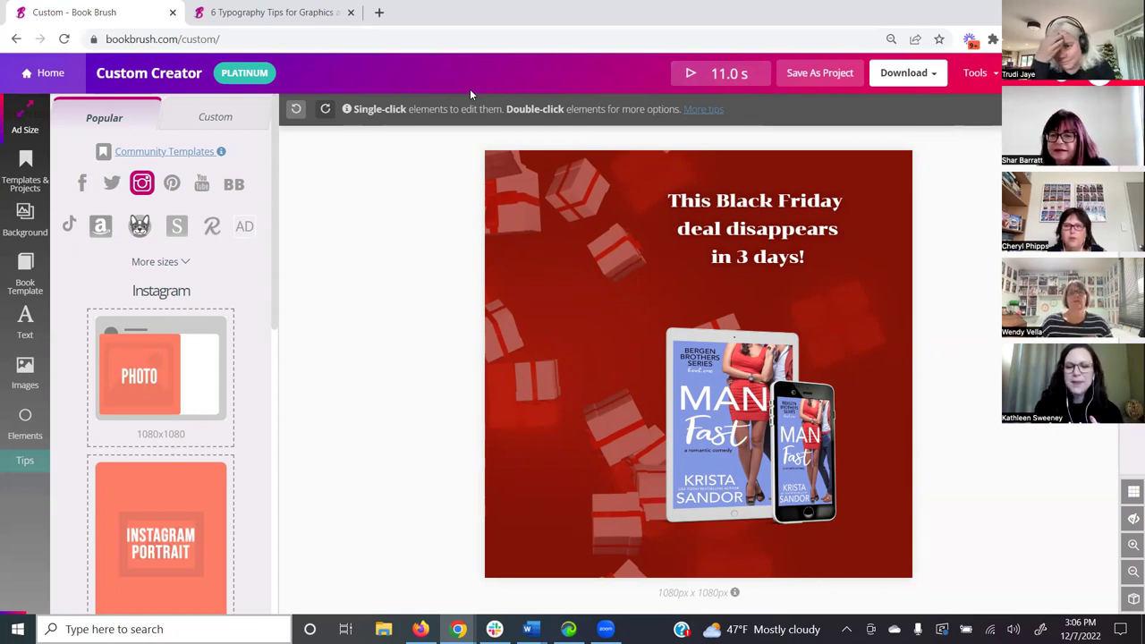
left_click(31, 81)
- Leave the editor and start a Custom Creator design under the OTHER sizes
left_click(660, 125)
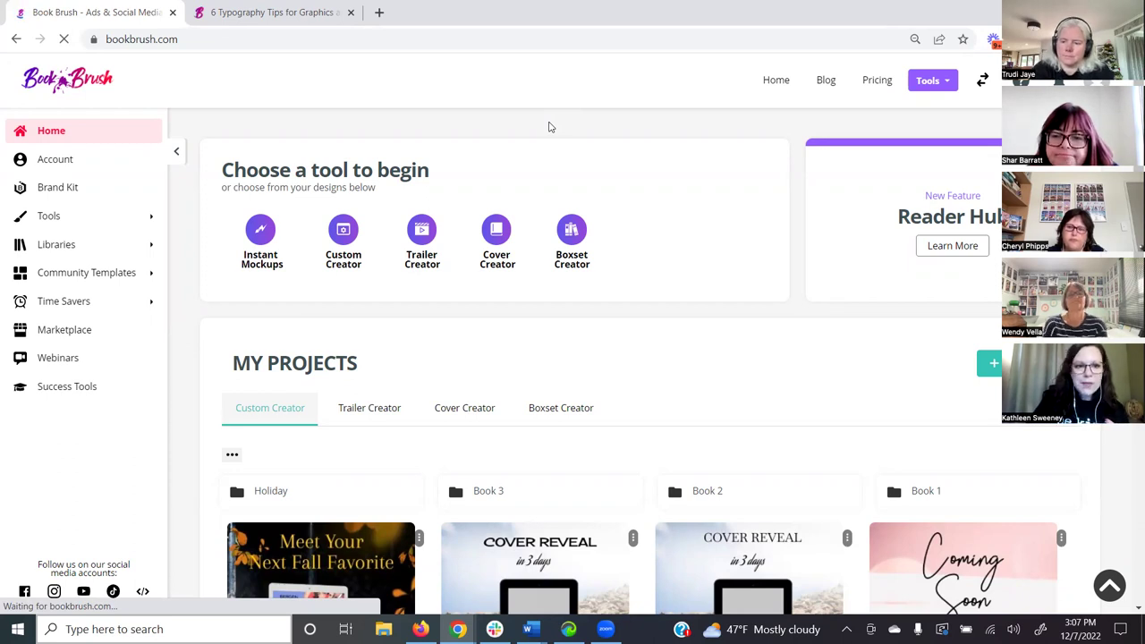
left_click(344, 237)
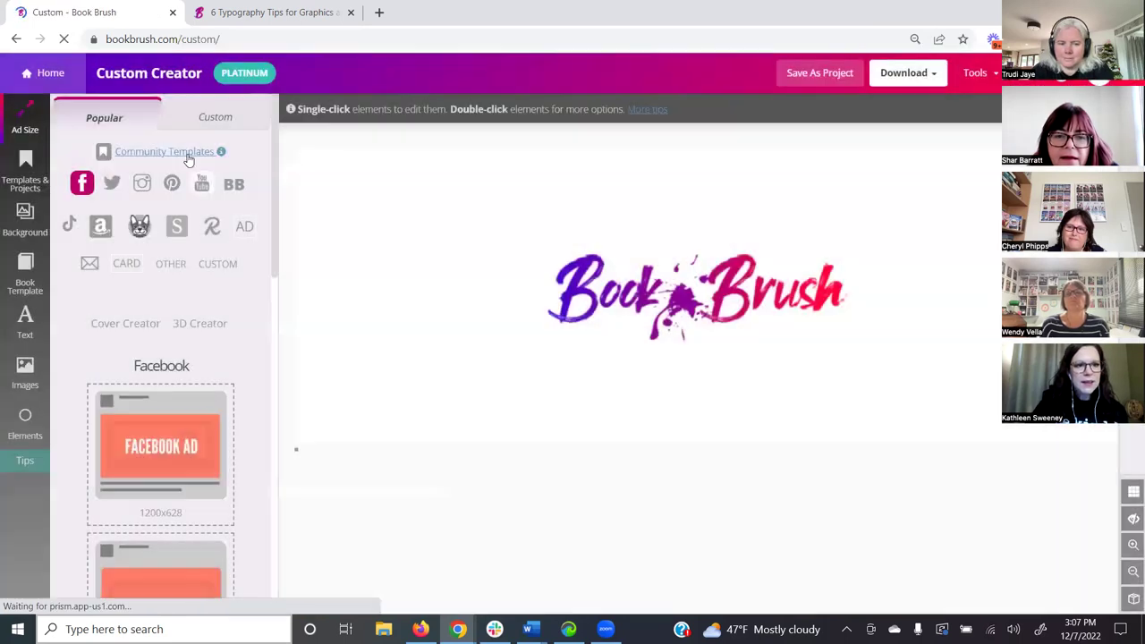
left_click(164, 261)
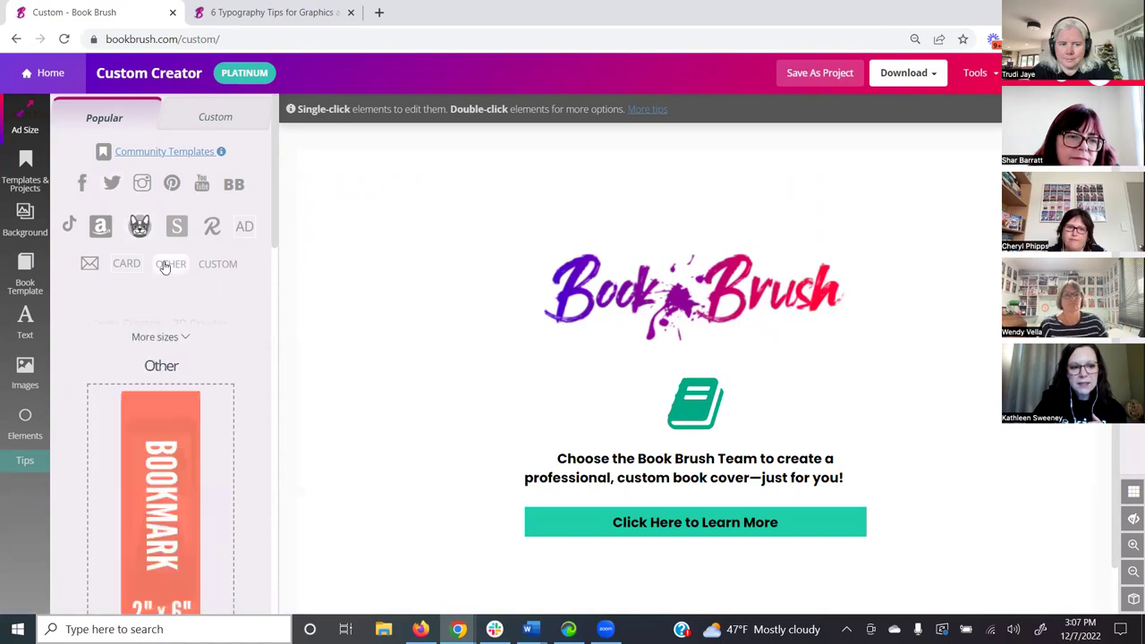
scroll(235, 345, "down", 3)
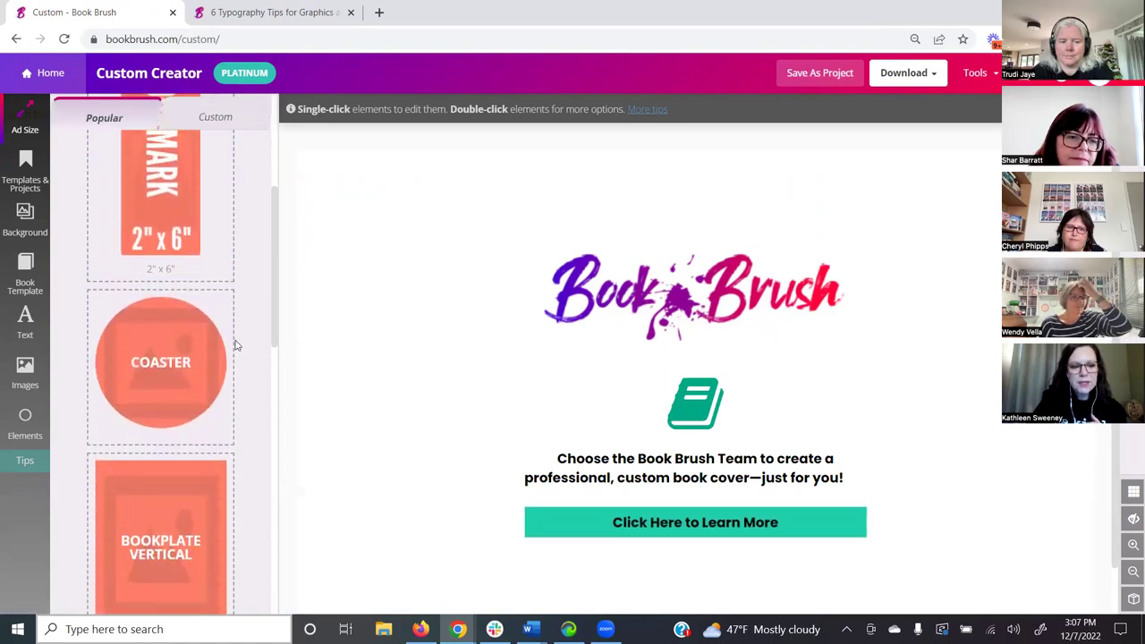
scroll(237, 343, "up", 3)
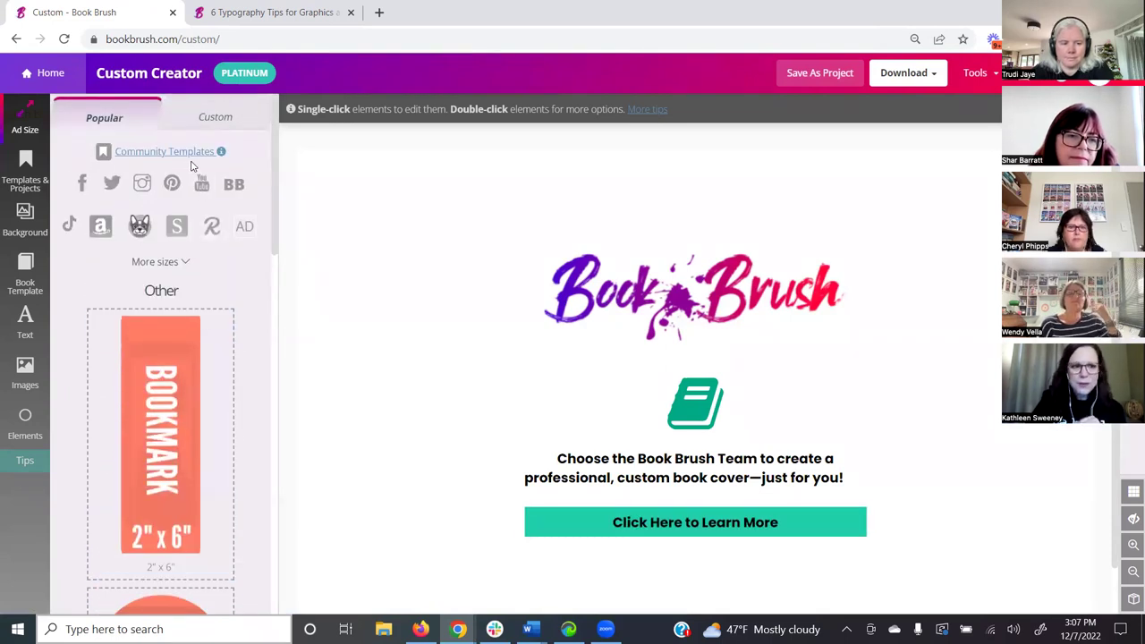
- Filter Community Templates to the Bookmark platform and load the moon Author Name template
left_click(192, 152)
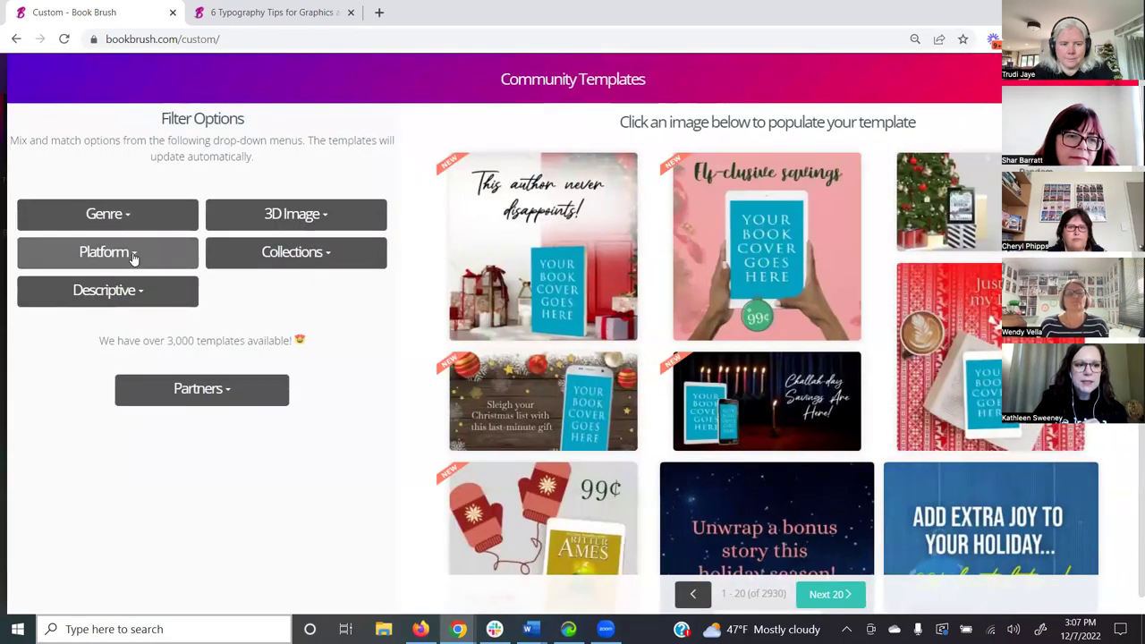
left_click(132, 258)
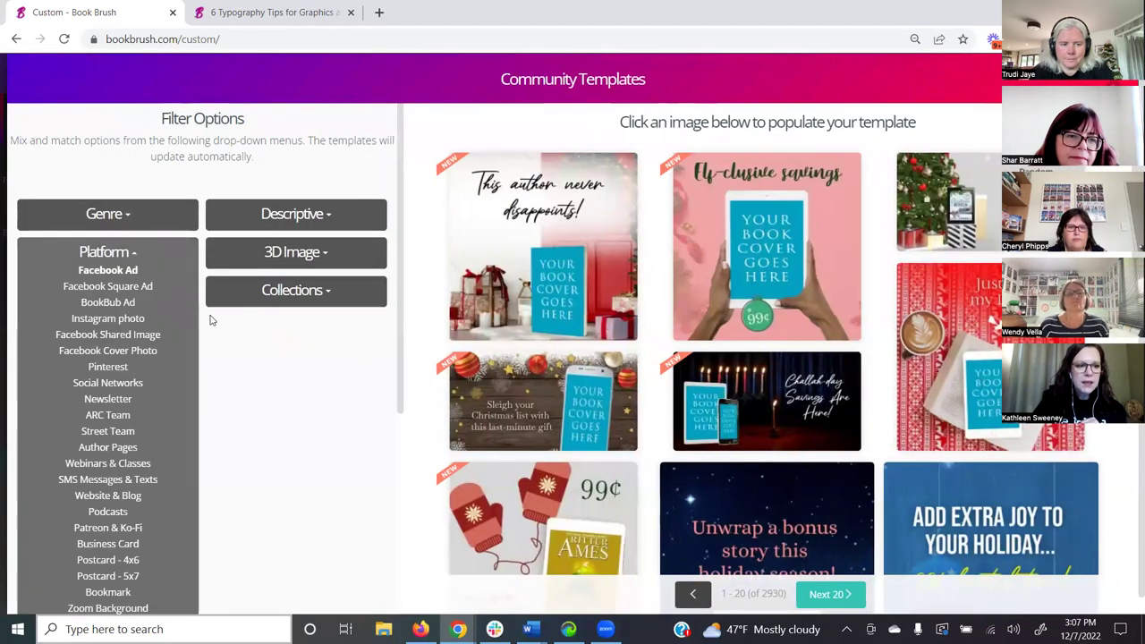
scroll(155, 370, "down", 2)
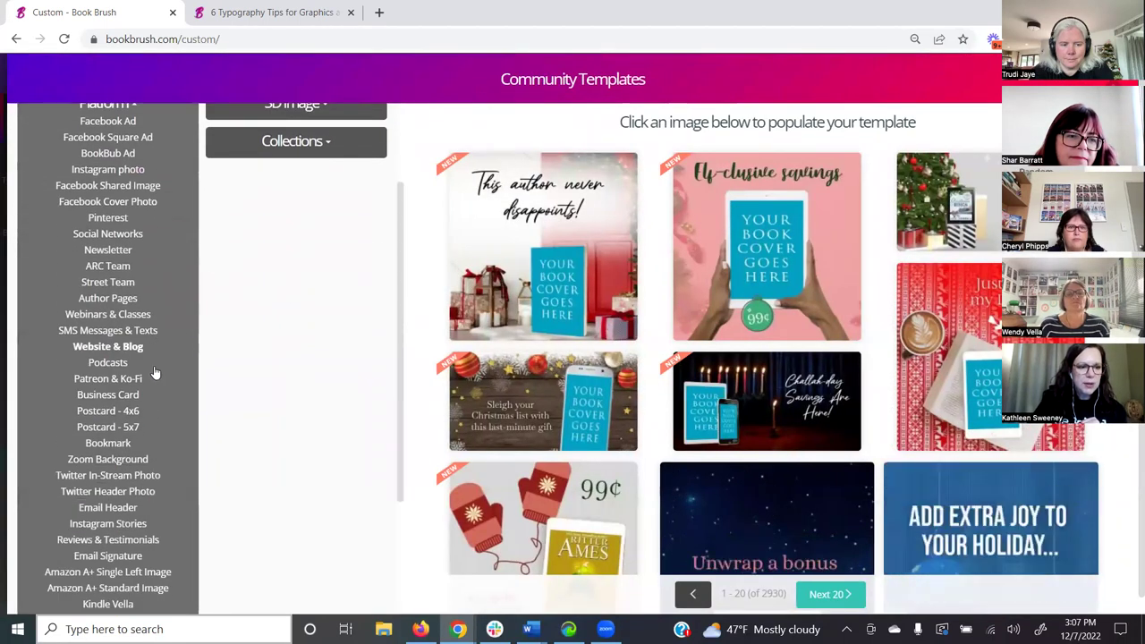
left_click(112, 444)
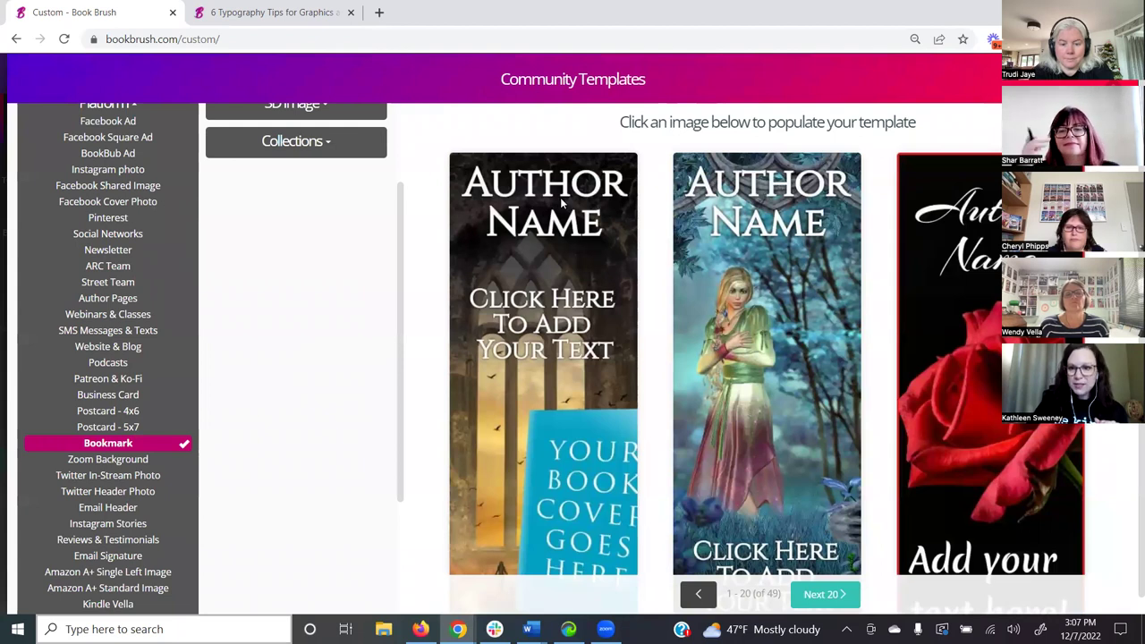
scroll(562, 391, "down", 5)
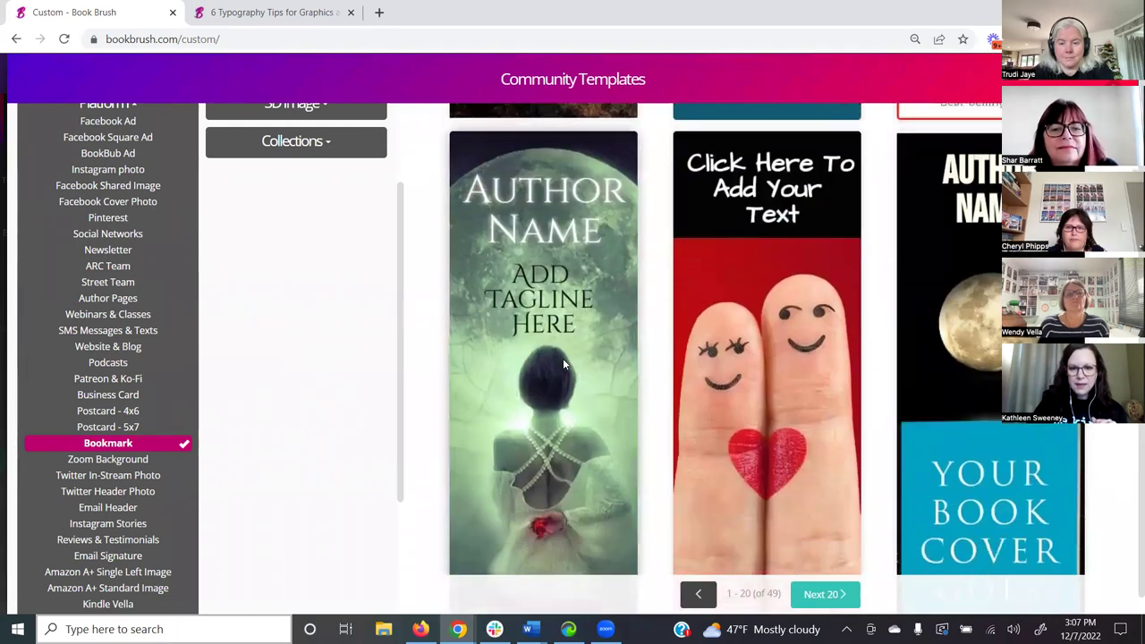
left_click(562, 361)
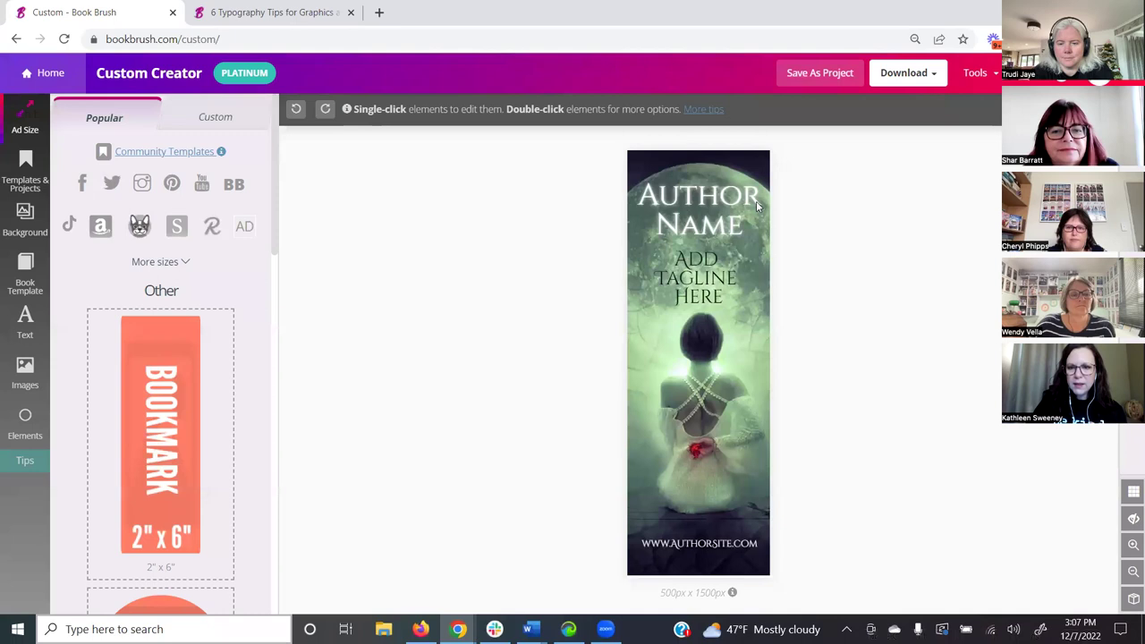
- Open the Elements library and its Create a QR Code tool beside the Author Name bookmark
left_click(696, 202)
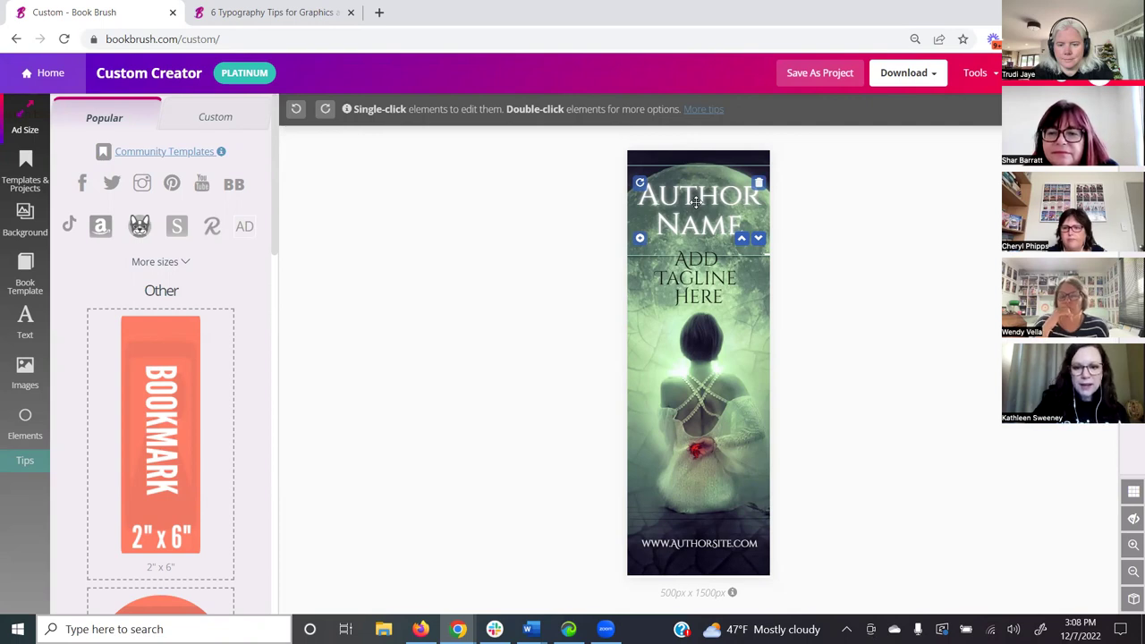
left_click(449, 88)
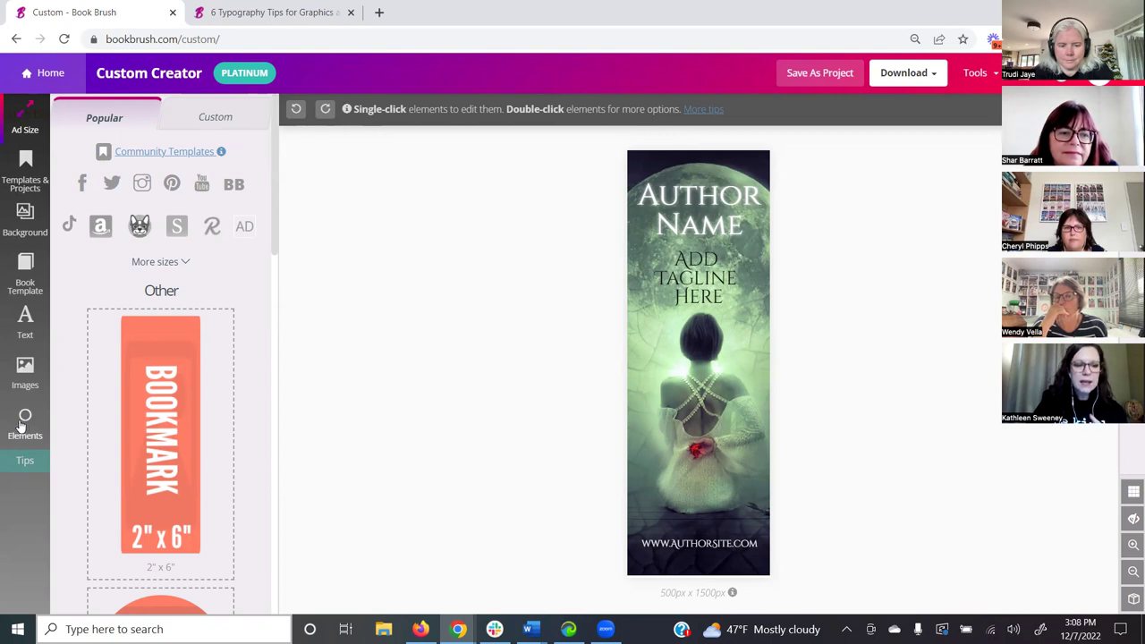
left_click(24, 426)
scroll(107, 447, "down", 5)
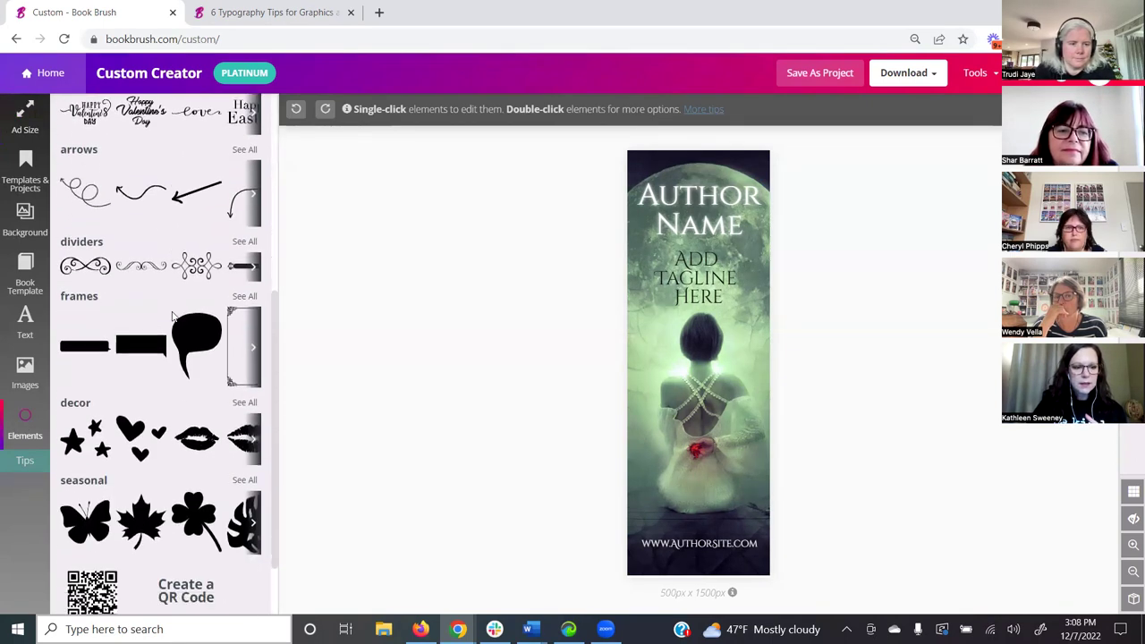
left_click(207, 506)
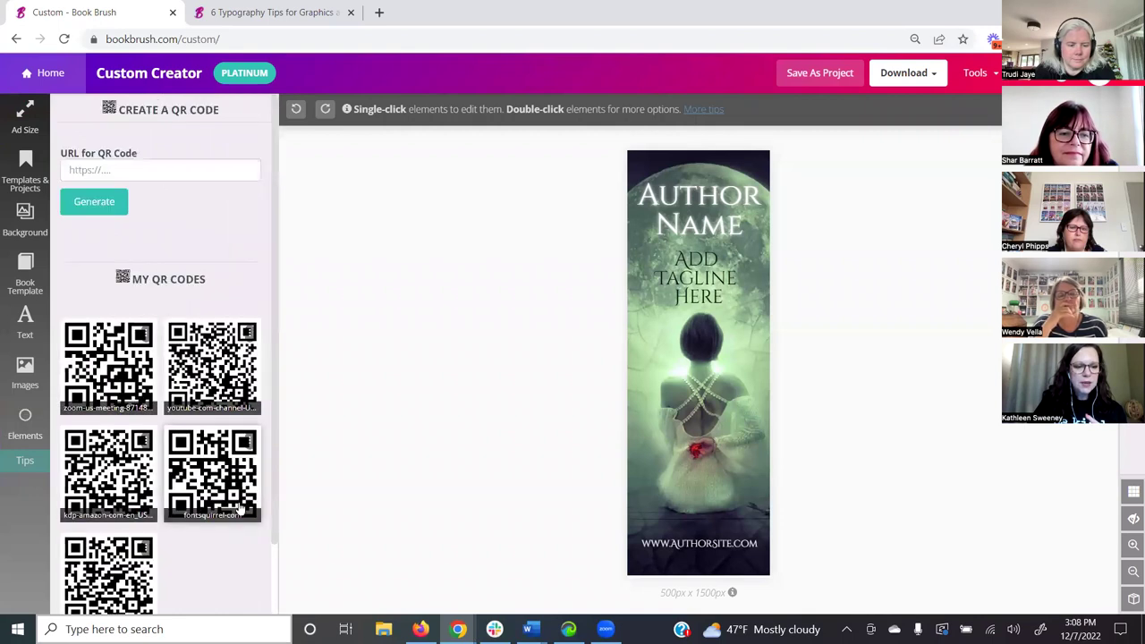
- Copy the typography tips article's web address from its browser tab
left_click(190, 18)
left_click(147, 40)
key("ctrl+c")
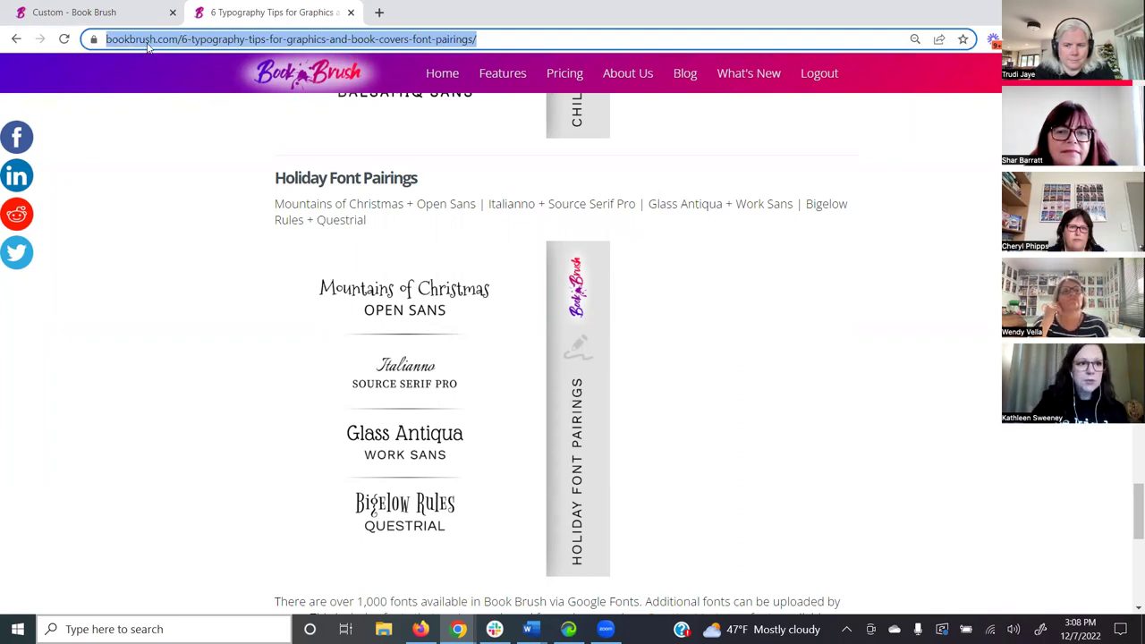
left_click(98, 13)
- Generate a QR code from the pasted article address and save it to My QR Codes
left_click(117, 166)
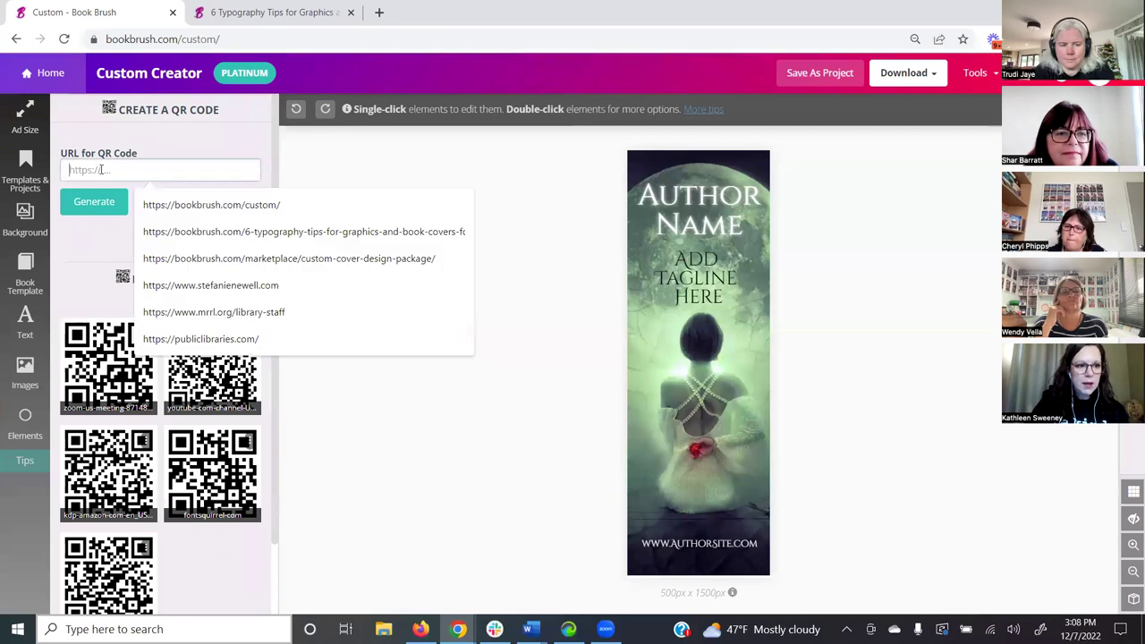
key("ctrl+v")
left_click(85, 206)
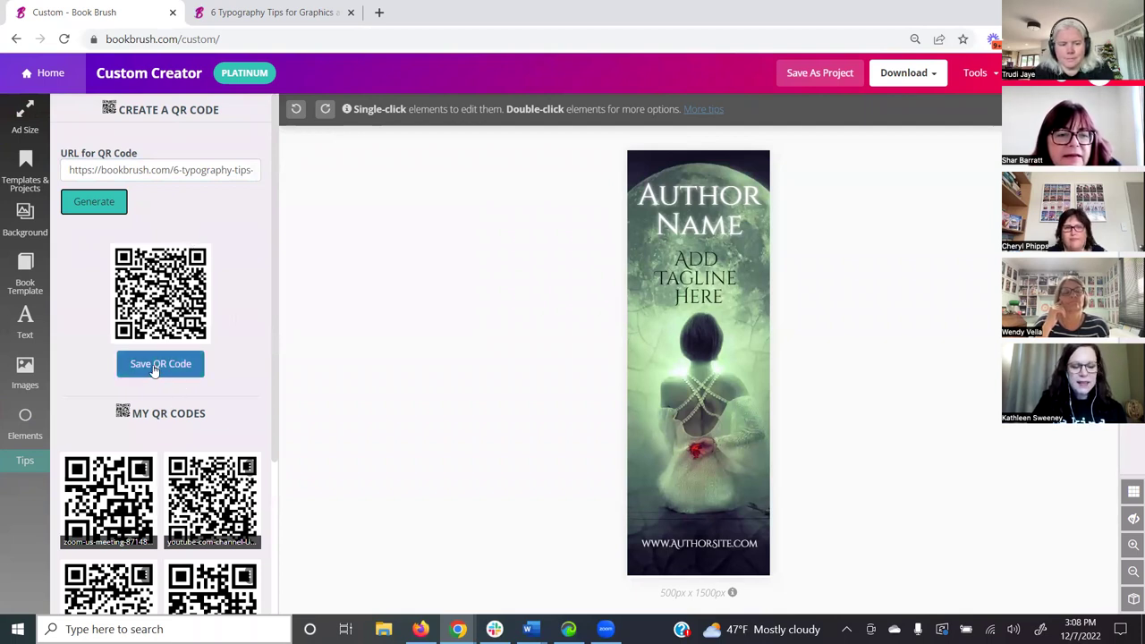
left_click(153, 365)
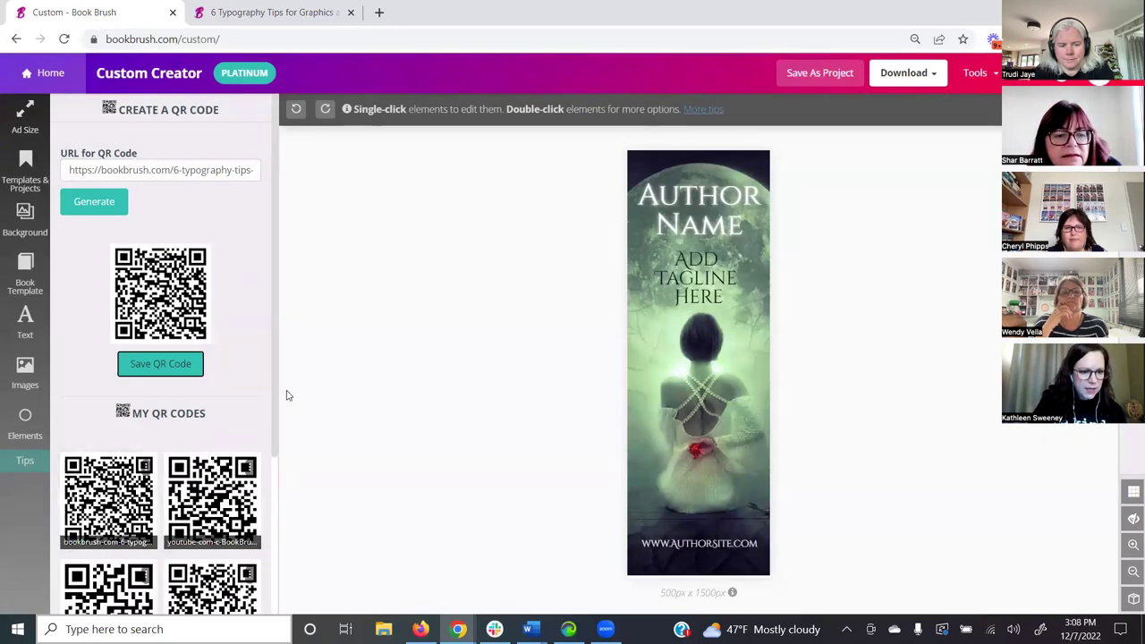
scroll(248, 383, "down", 2)
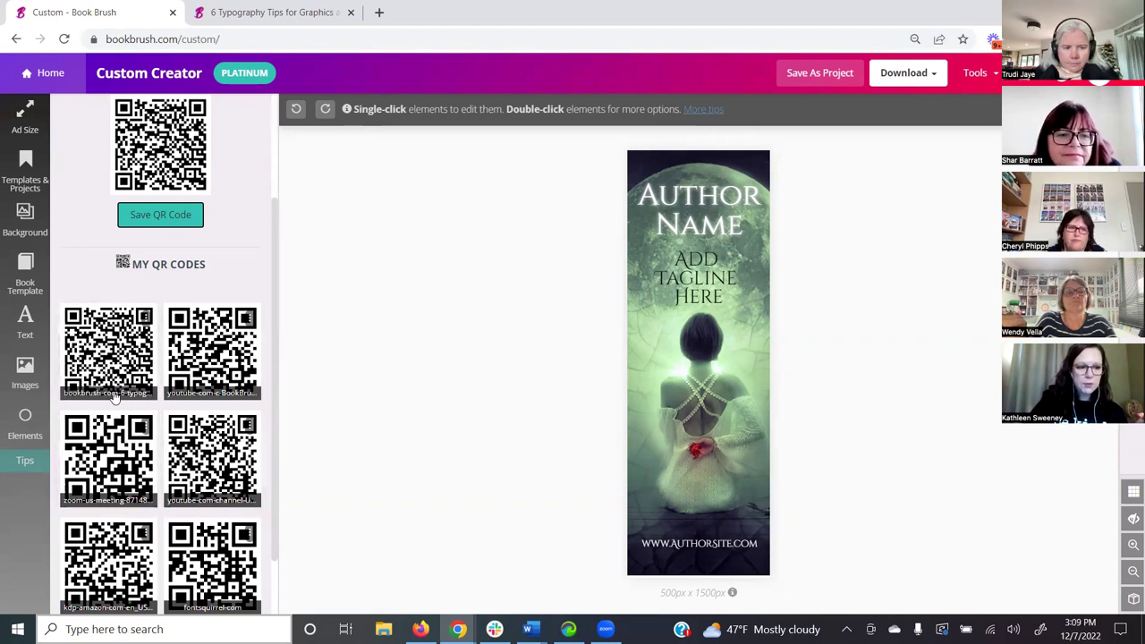
- Place a saved QR code on the cover, shrink it small and move it down near the figure's hands
left_click(111, 353)
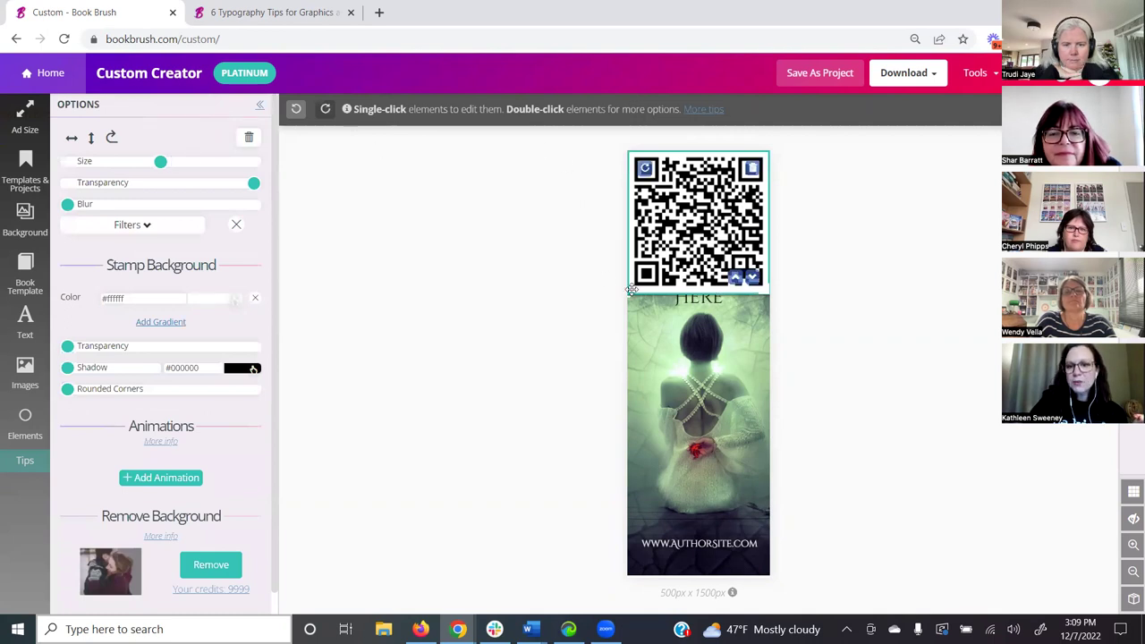
left_click_drag(631, 292, 654, 267)
left_click(791, 229)
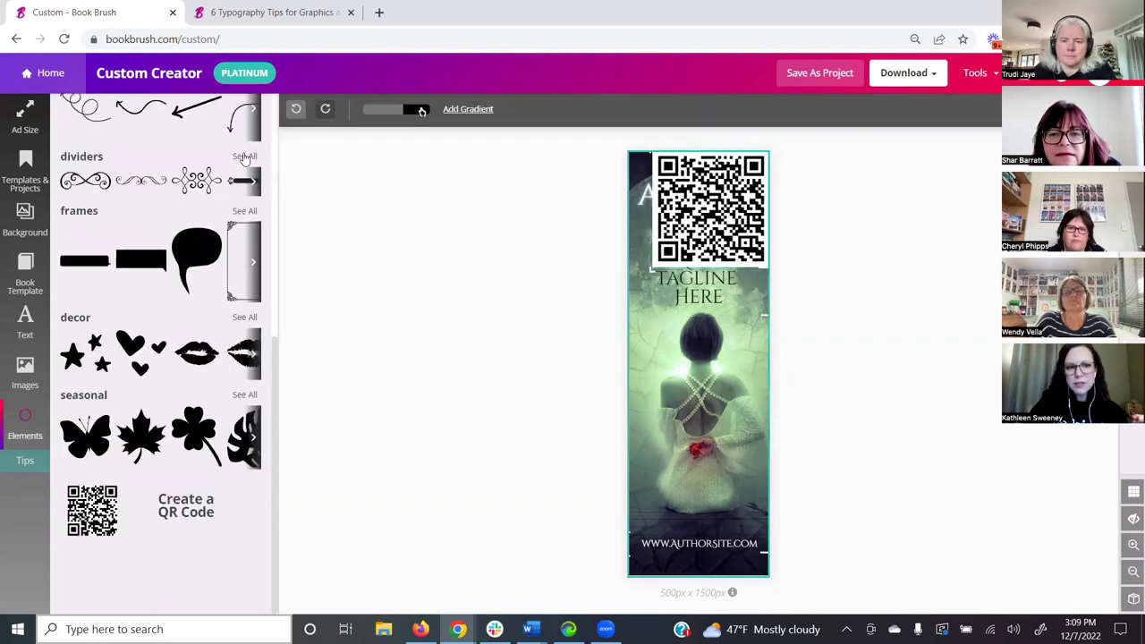
left_click(701, 199)
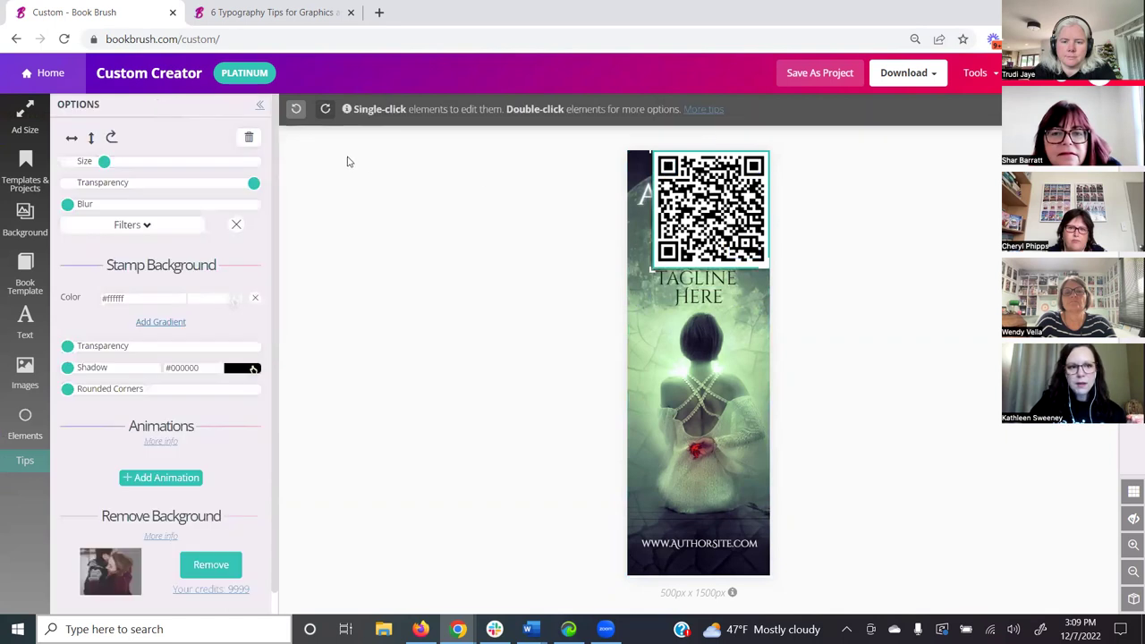
left_click_drag(99, 163, 82, 162)
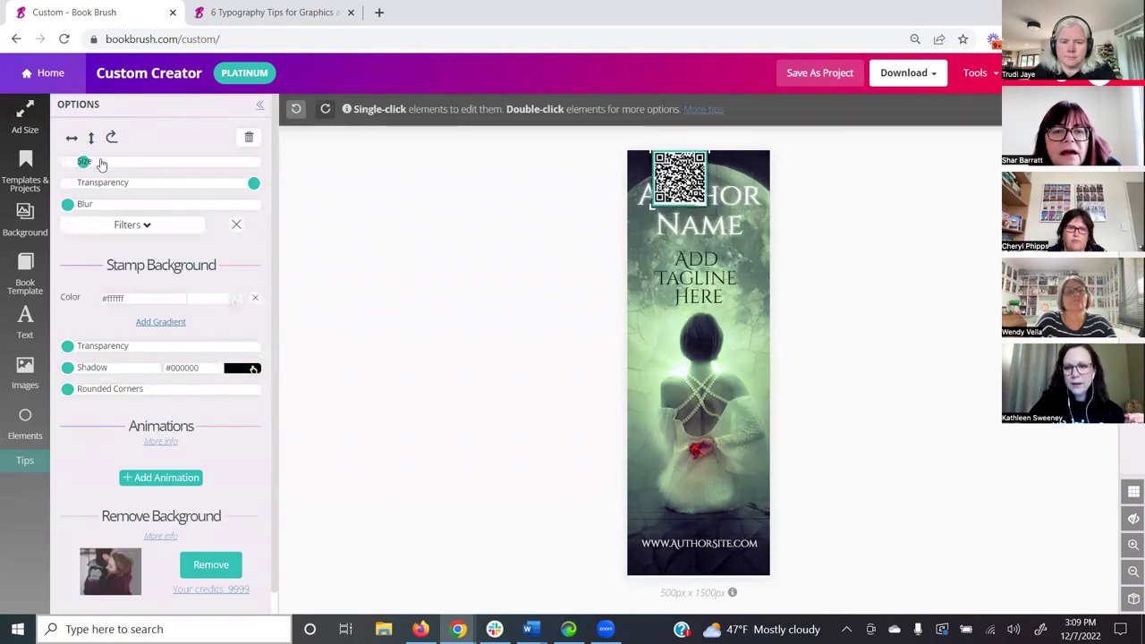
left_click_drag(679, 154, 702, 420)
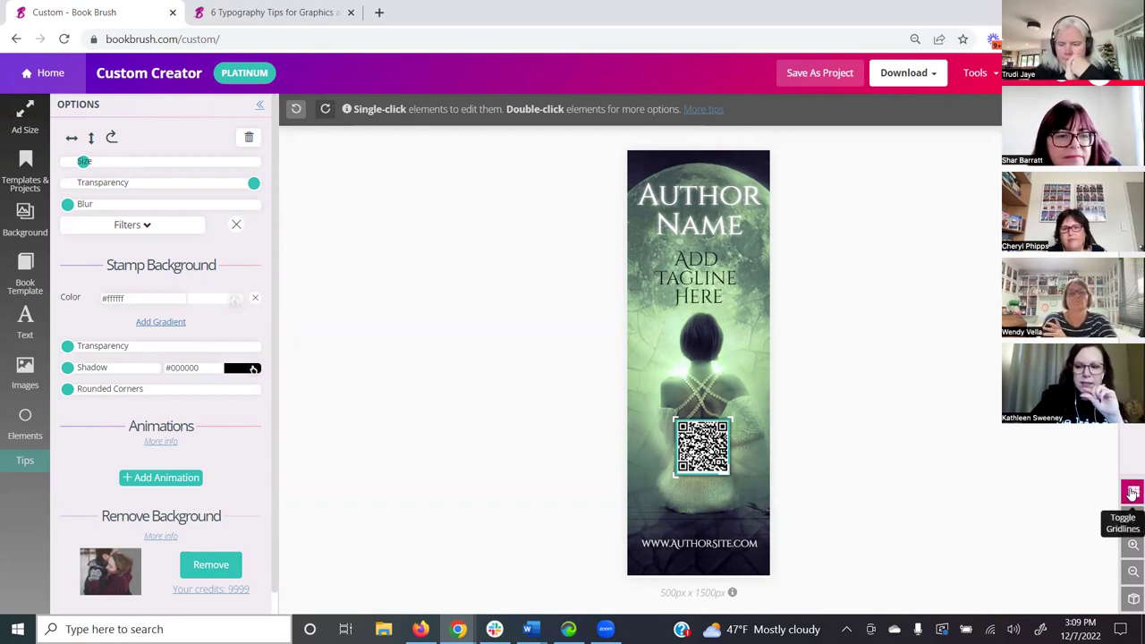
left_click(1133, 492)
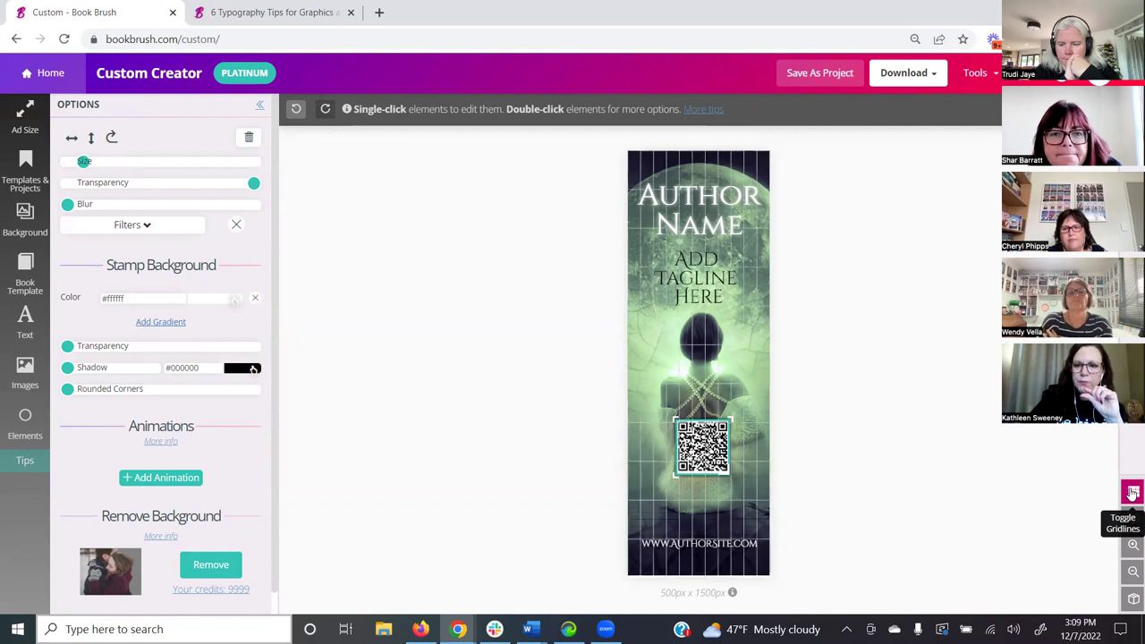
left_click(1132, 492)
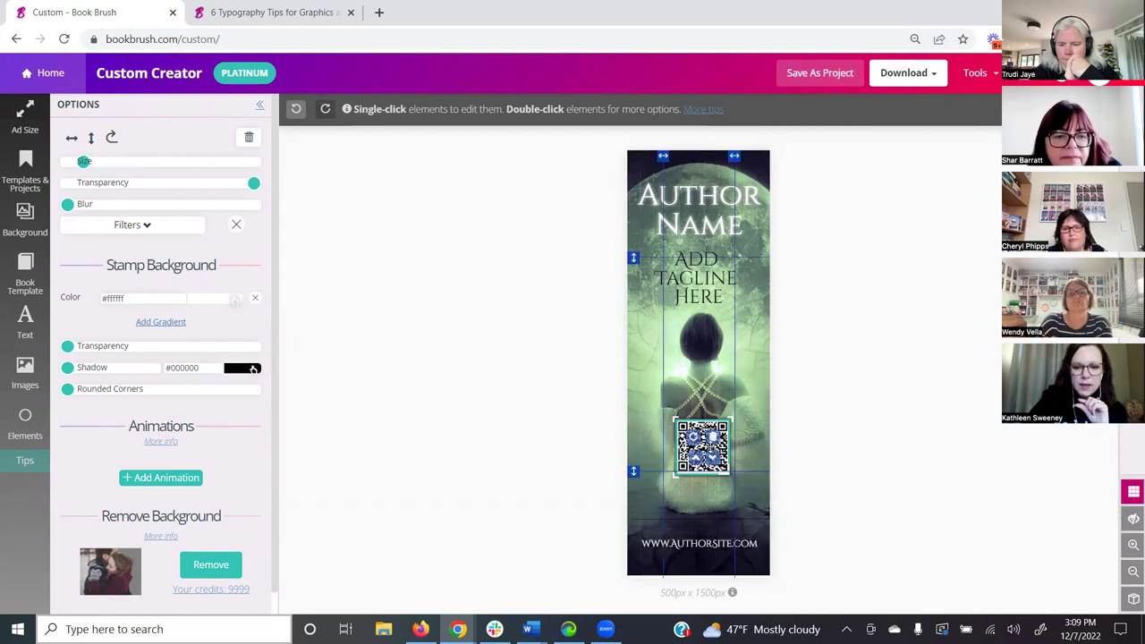
left_click_drag(705, 448, 633, 469)
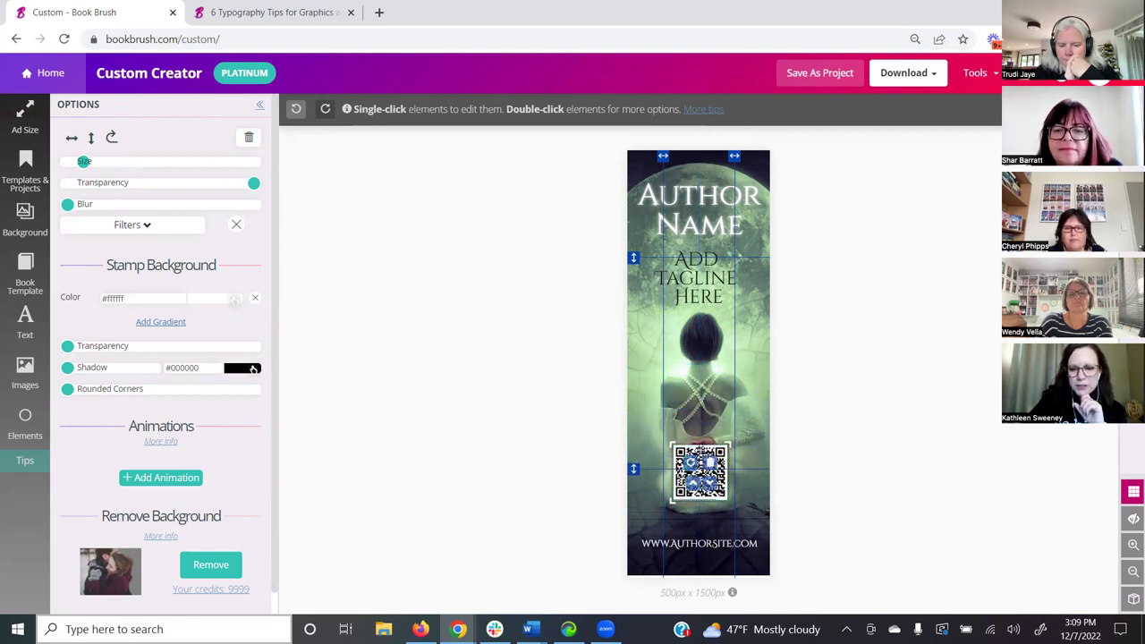
left_click_drag(701, 449, 698, 447)
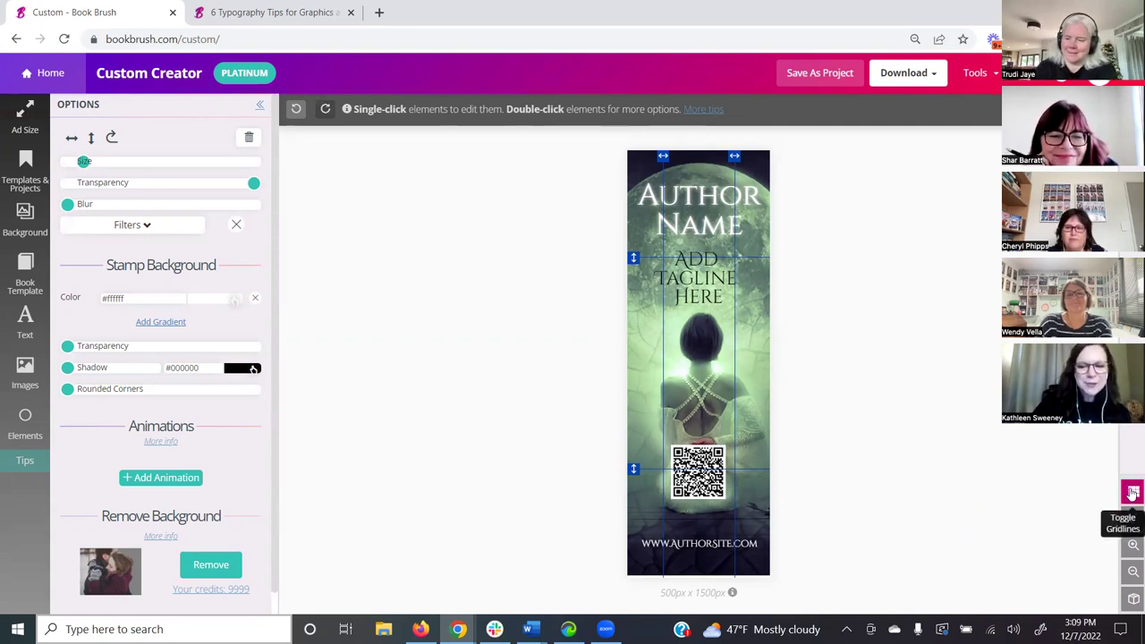
left_click(1132, 492)
left_click(1133, 492)
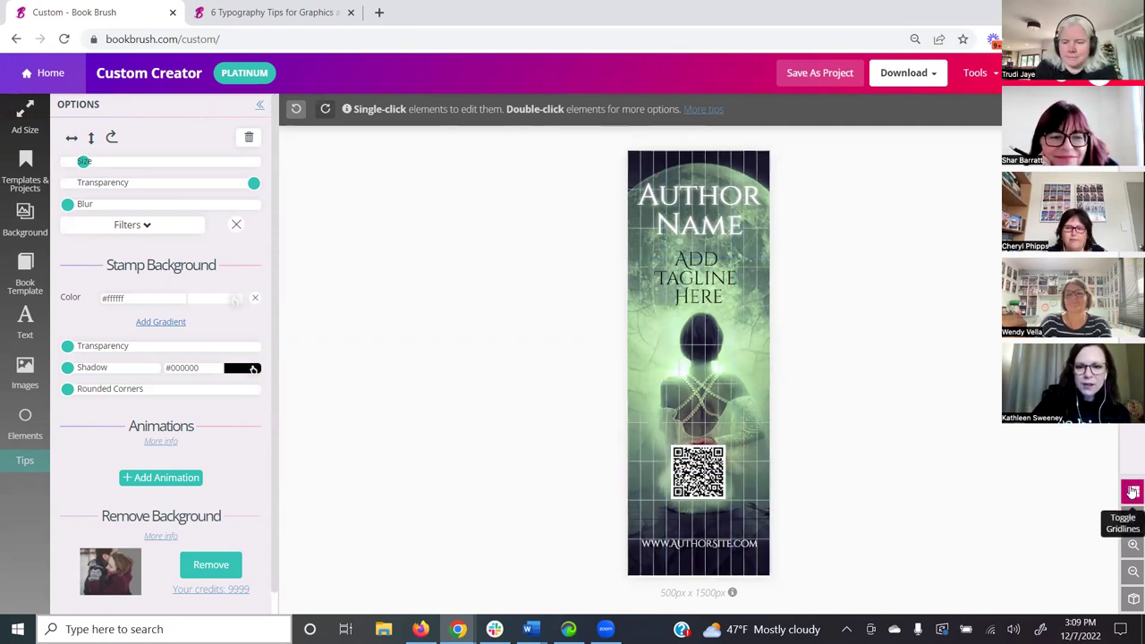
left_click(1132, 492)
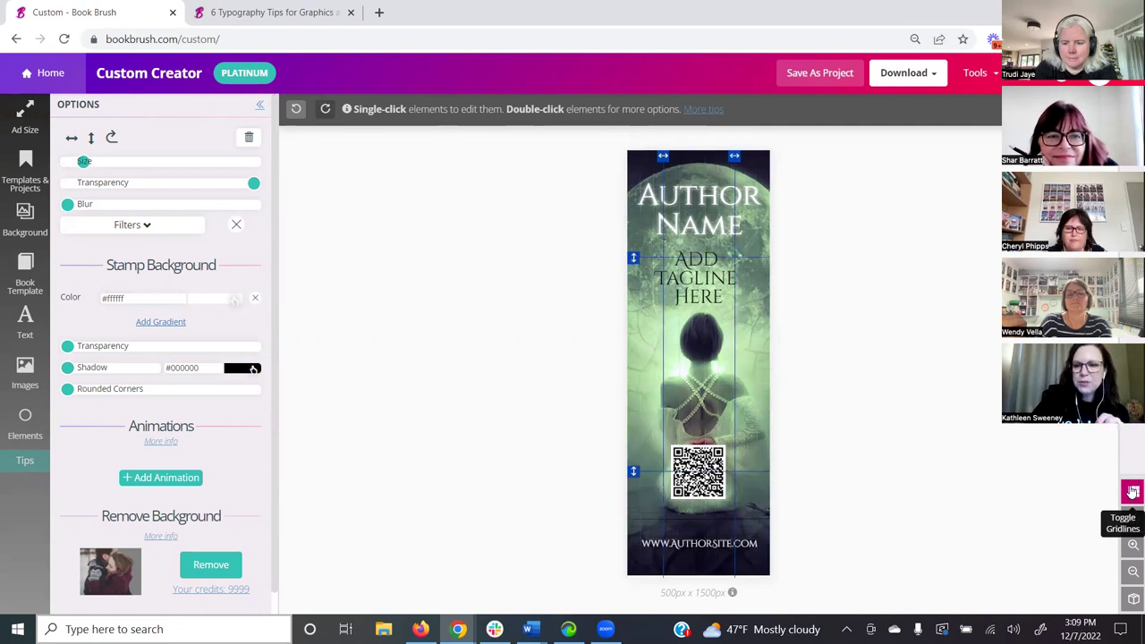
left_click(1132, 492)
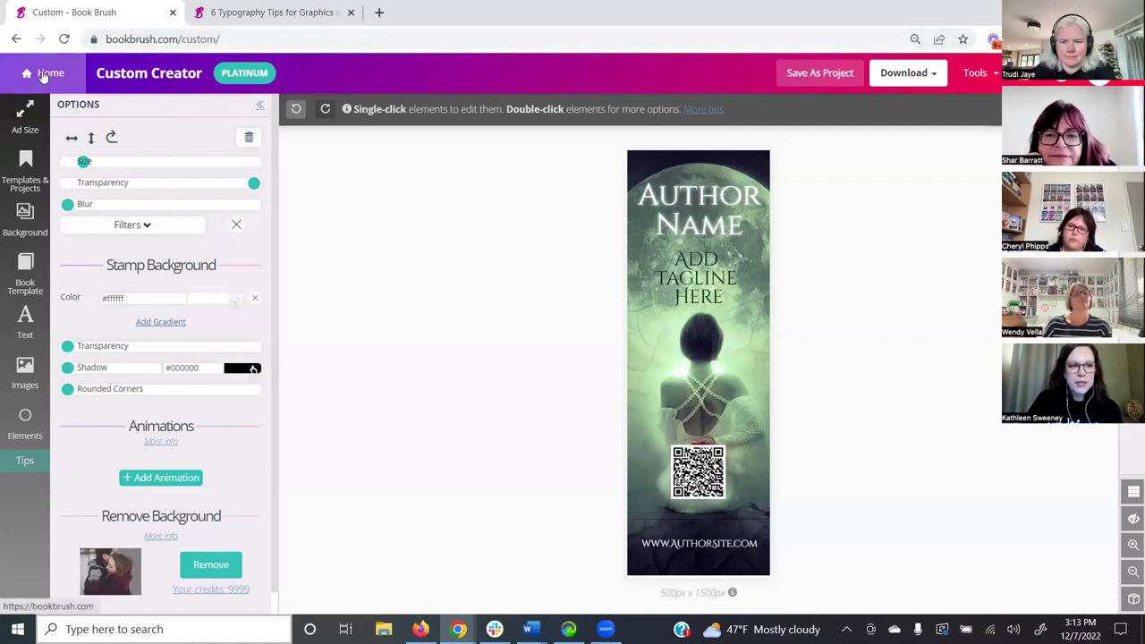
- Leave the design editor, confirming Leave, and open the Pricing page
left_click(42, 76)
left_click(657, 123)
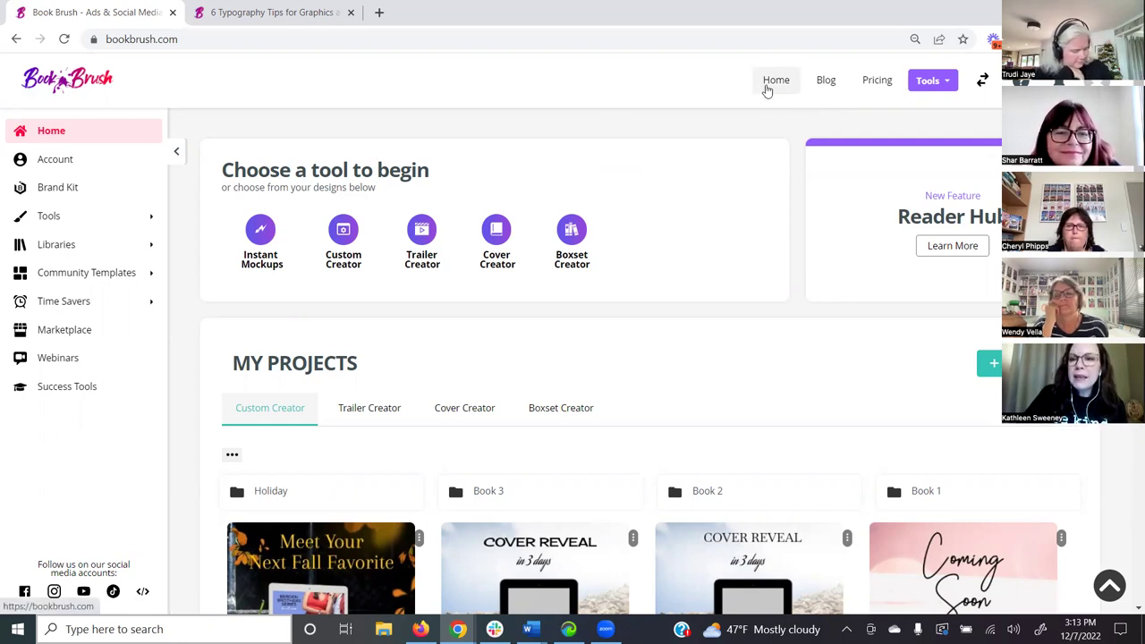
left_click(866, 83)
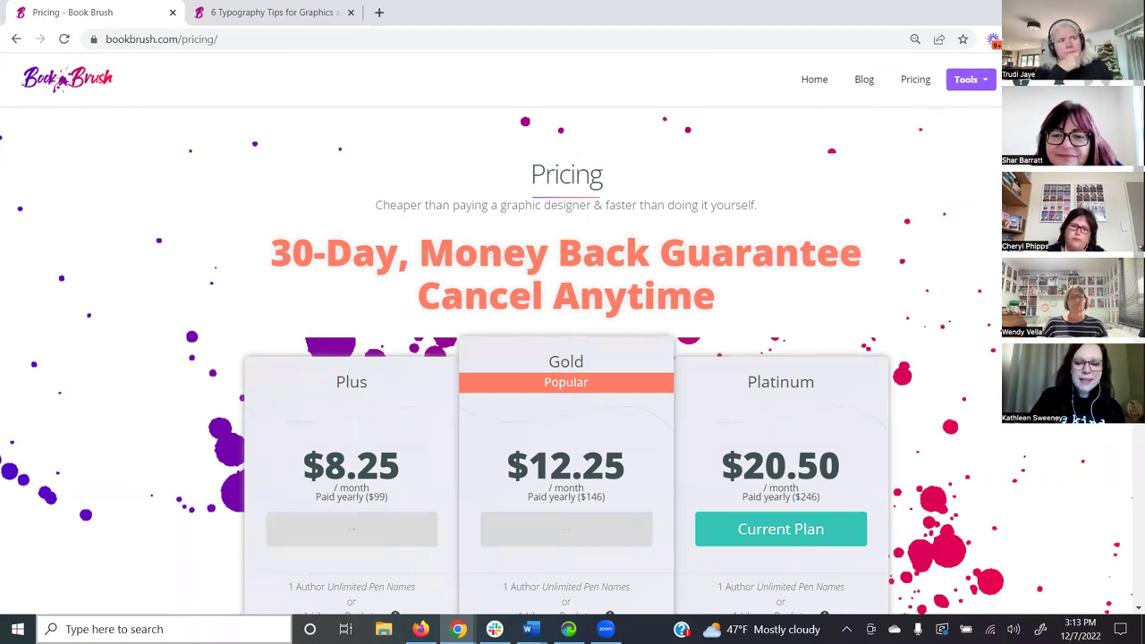
- Highlight the Plus plan's $8.25 price, name and Paid yearly ($99) line, then scroll to the features
scroll(572, 358, "down", 1)
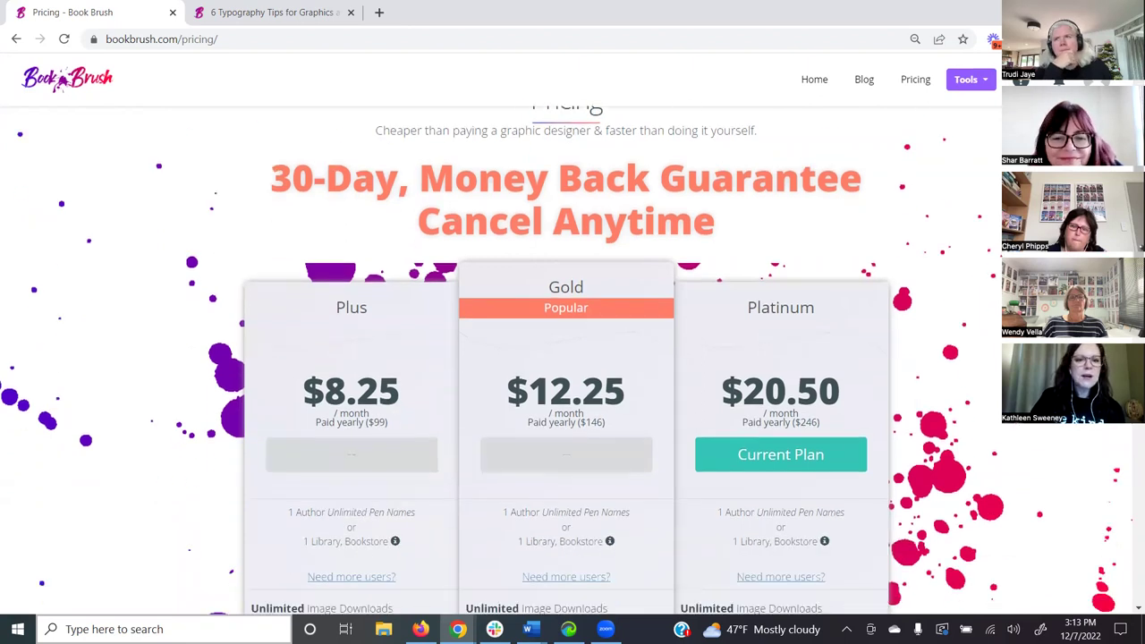
scroll(572, 358, "down", 1)
scroll(572, 358, "up", 1)
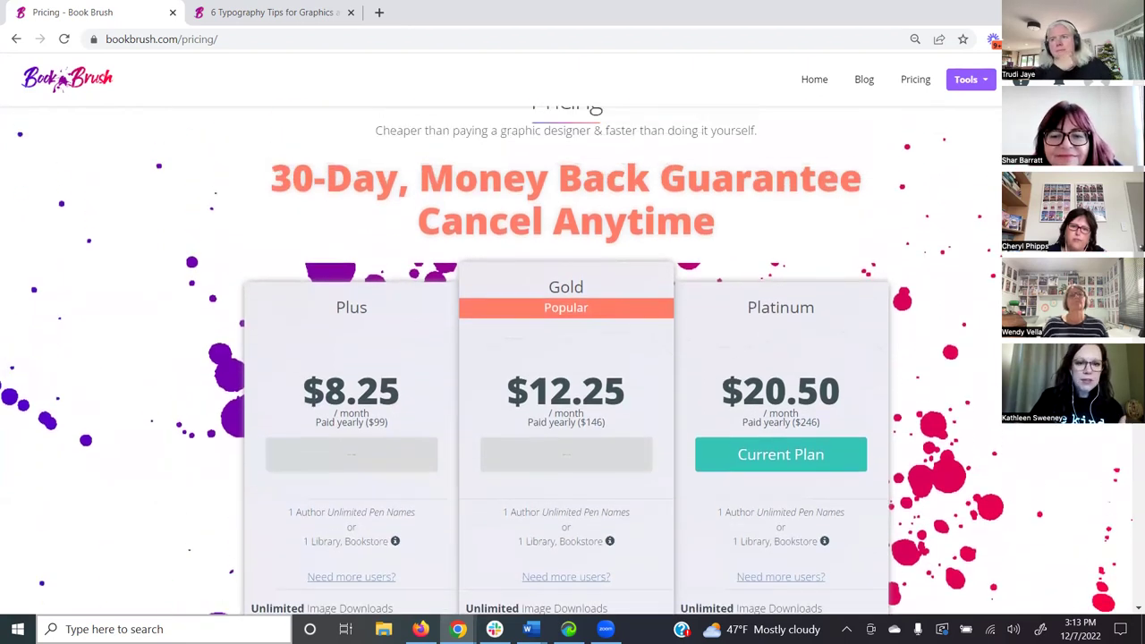
scroll(573, 357, "down", 1)
scroll(277, 232, "down", 1)
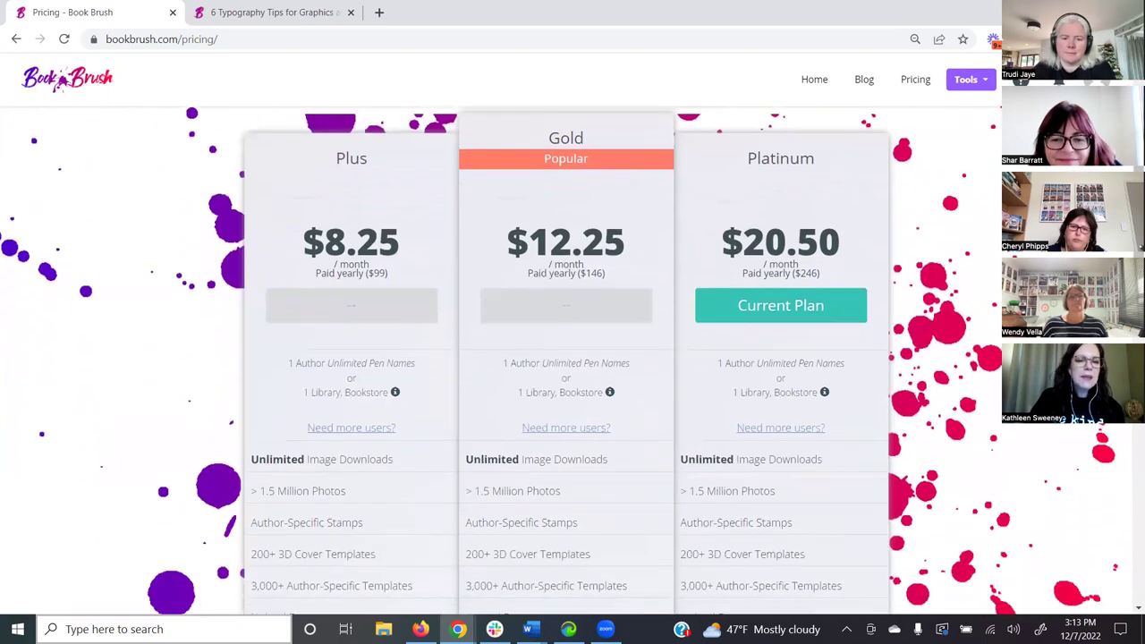
left_click_drag(302, 234, 417, 240)
left_click(418, 245)
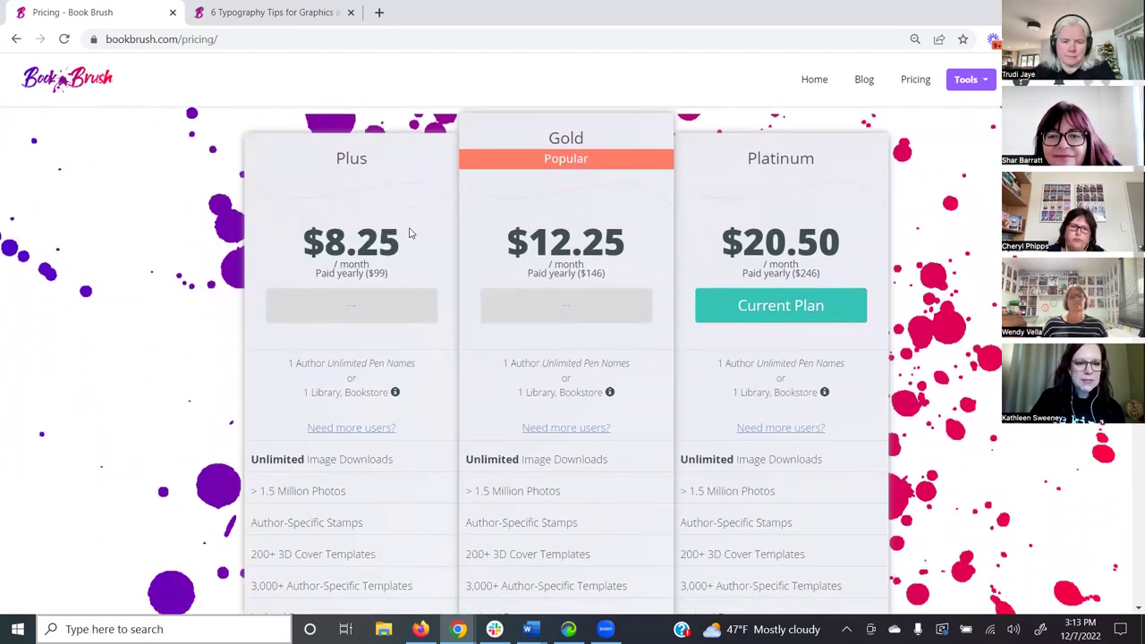
left_click_drag(333, 161, 385, 169)
left_click_drag(409, 284, 317, 276)
scroll(429, 349, "down", 2)
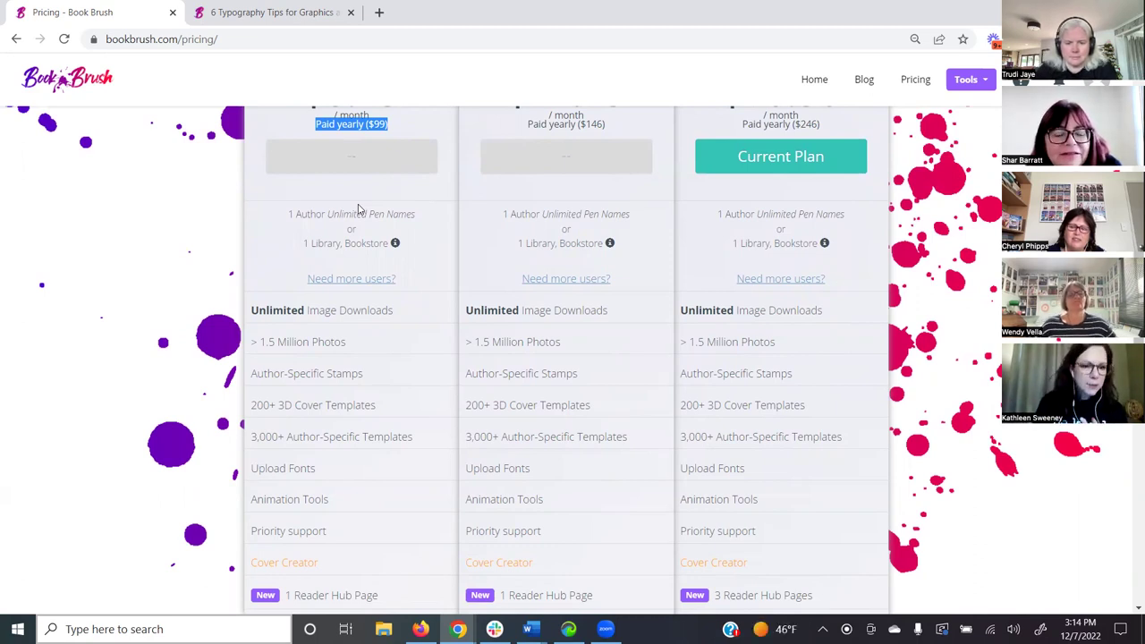
left_click_drag(252, 310, 401, 314)
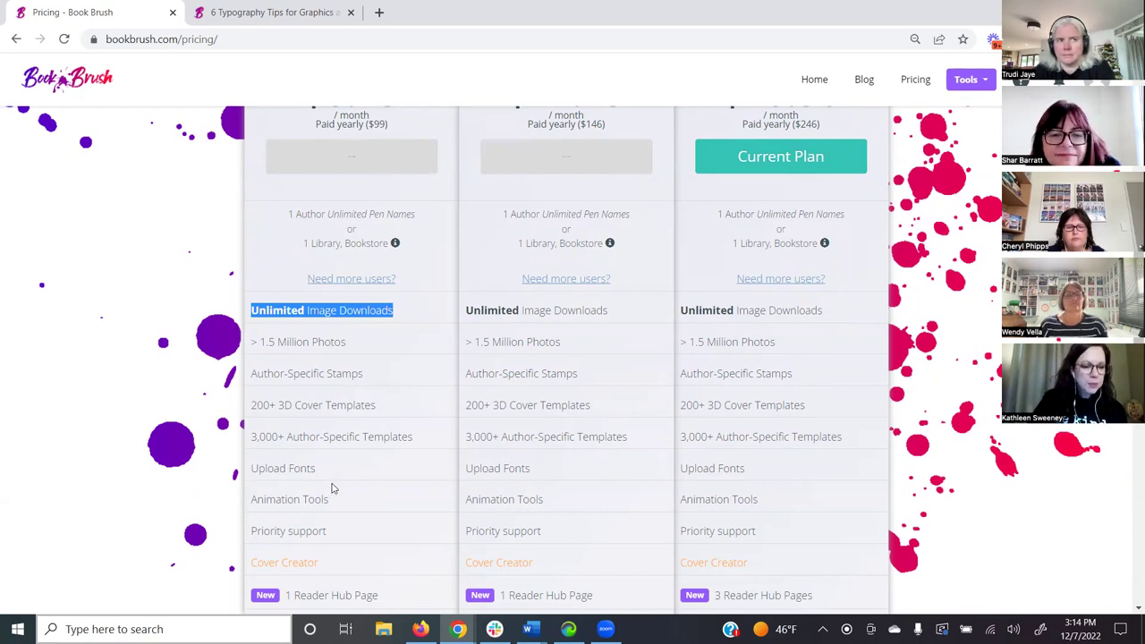
left_click_drag(366, 506, 255, 492)
scroll(338, 483, "down", 1)
left_click(367, 437)
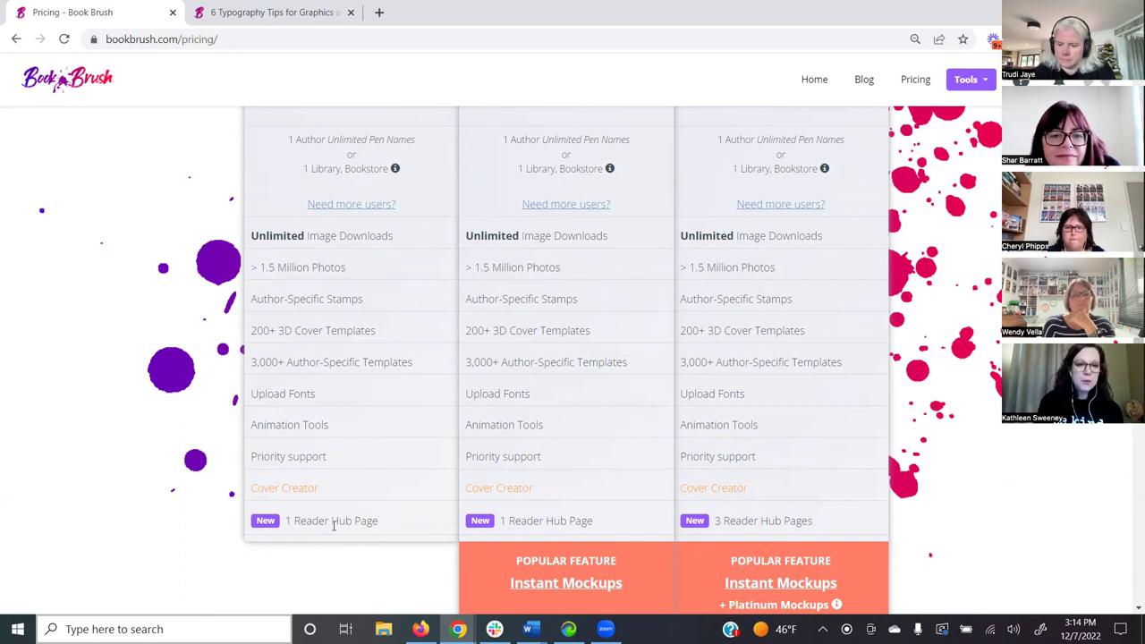
scroll(391, 473, "up", 3)
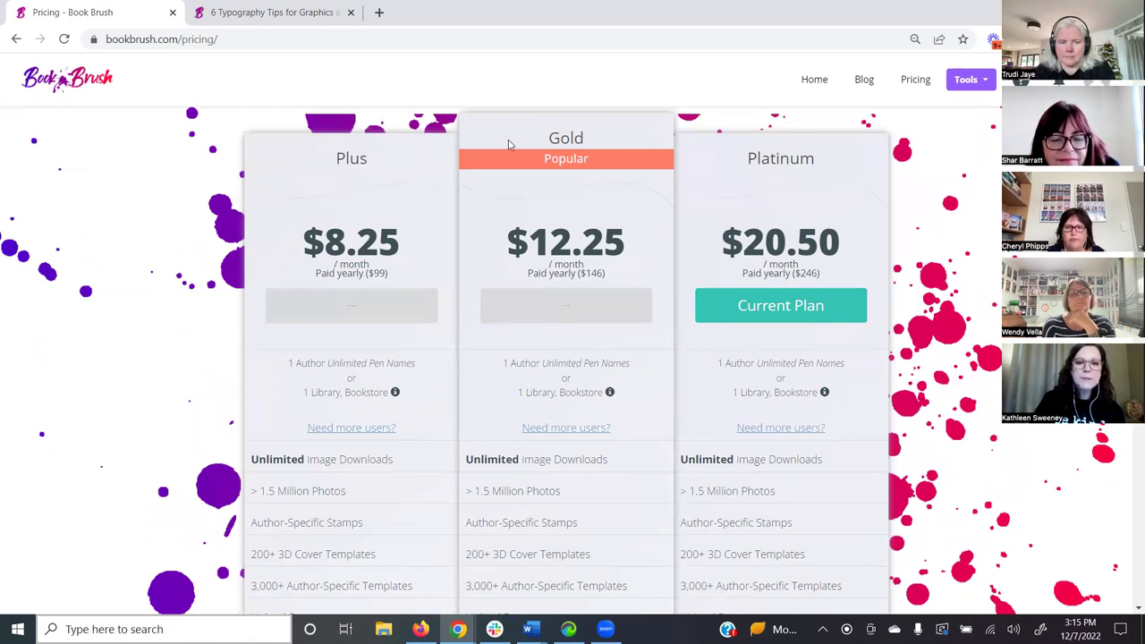
left_click_drag(536, 137, 590, 132)
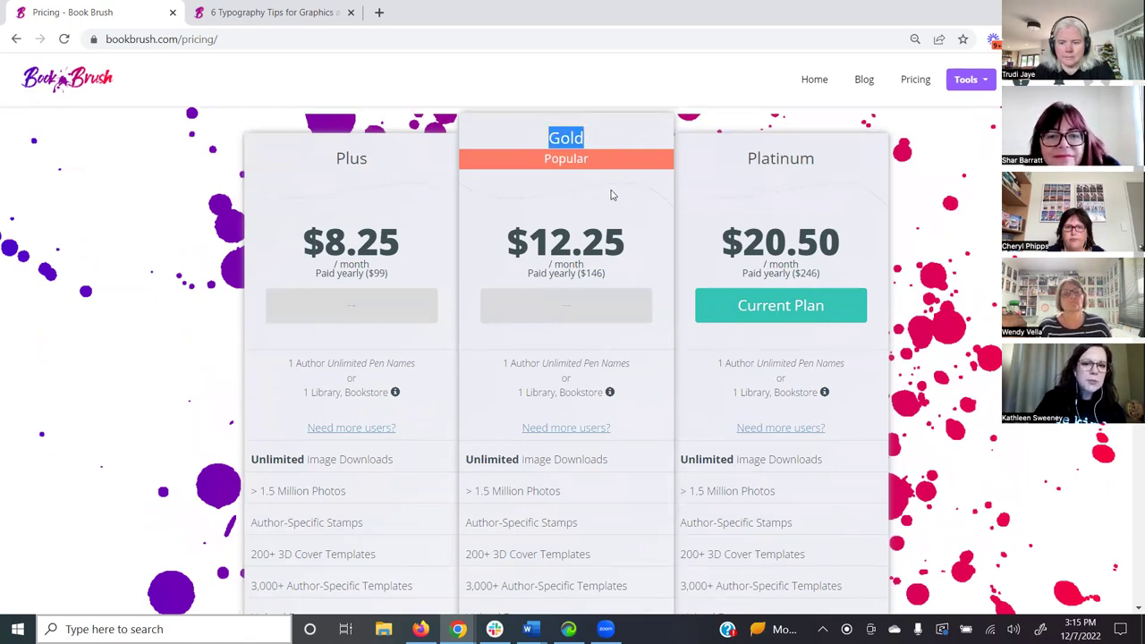
left_click_drag(629, 277, 528, 275)
scroll(599, 459, "down", 4)
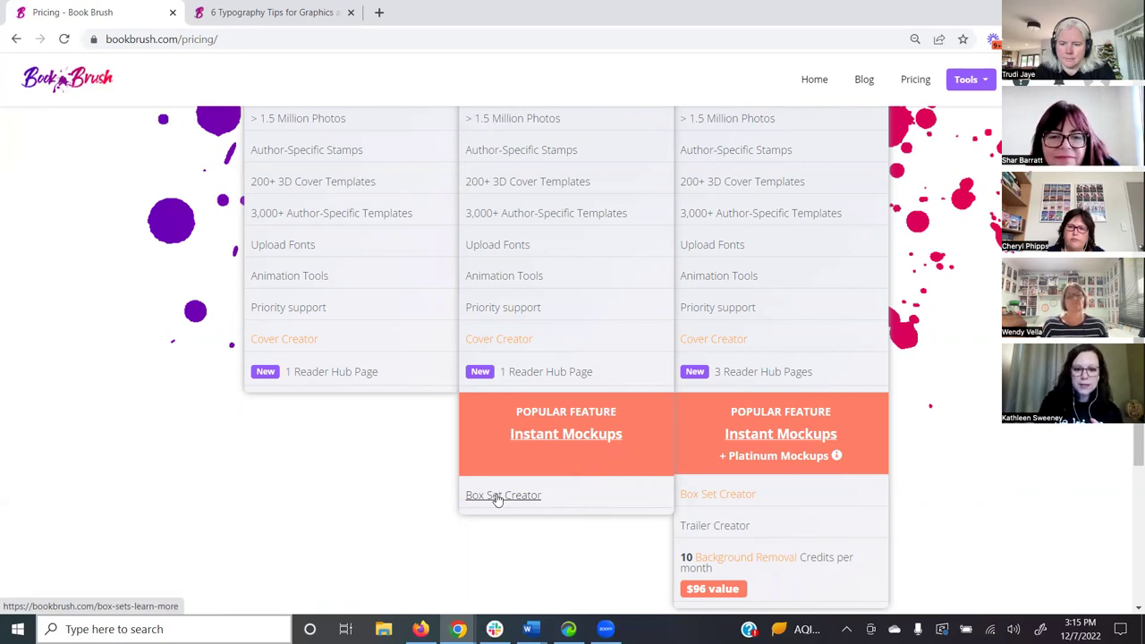
scroll(939, 339, "up", 4)
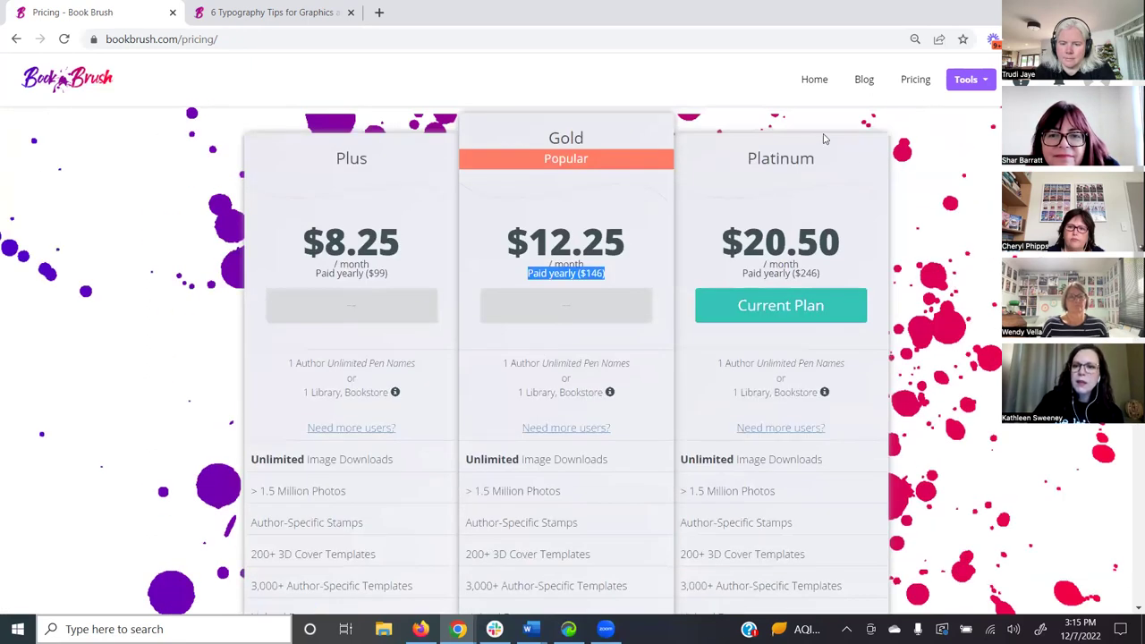
left_click_drag(739, 161, 832, 159)
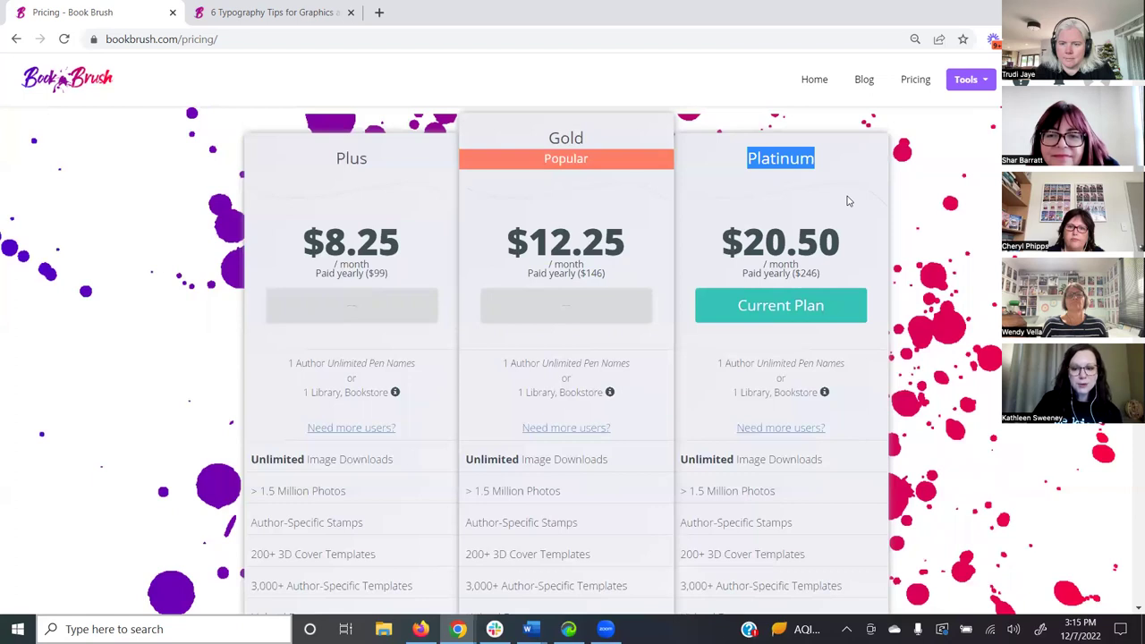
scroll(866, 386, "down", 4)
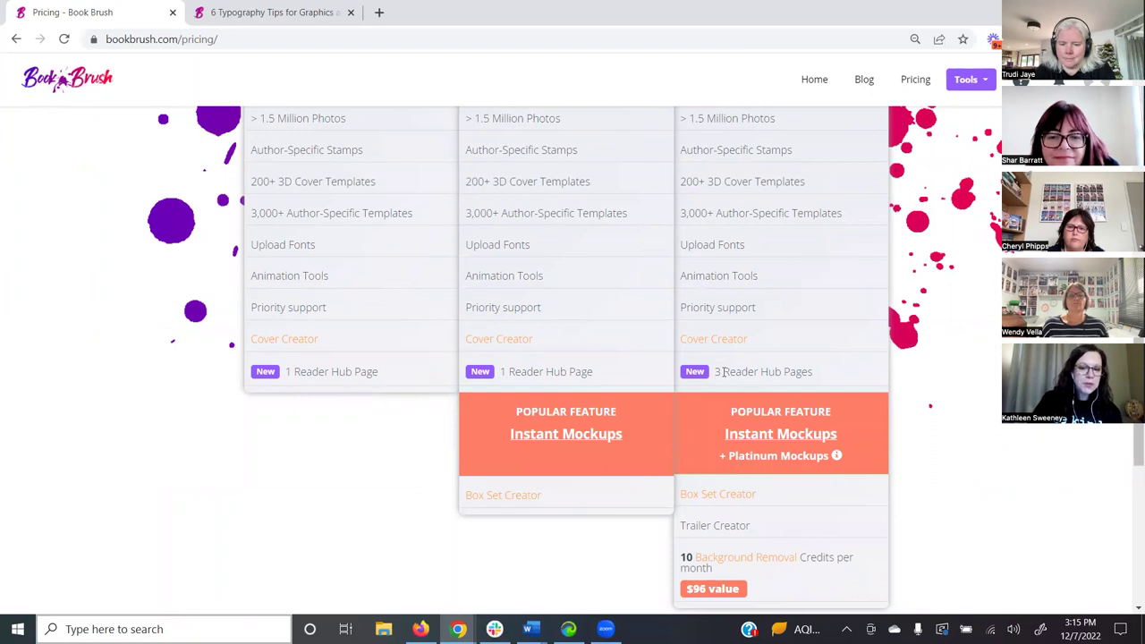
left_click_drag(715, 371, 848, 378)
left_click(915, 398)
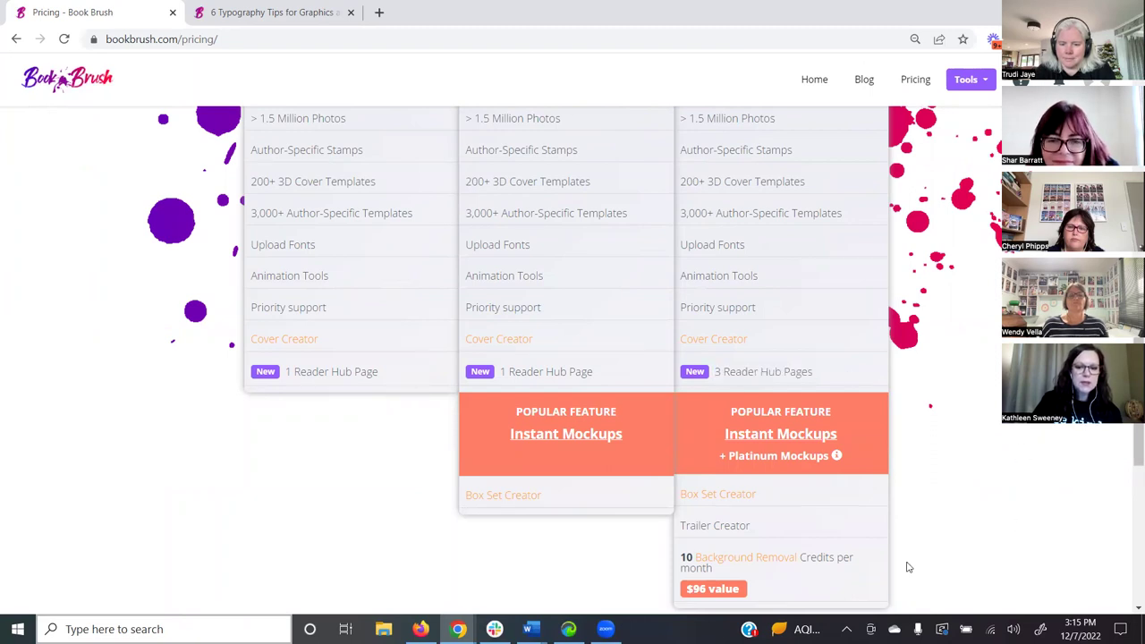
scroll(930, 516, "down", 1)
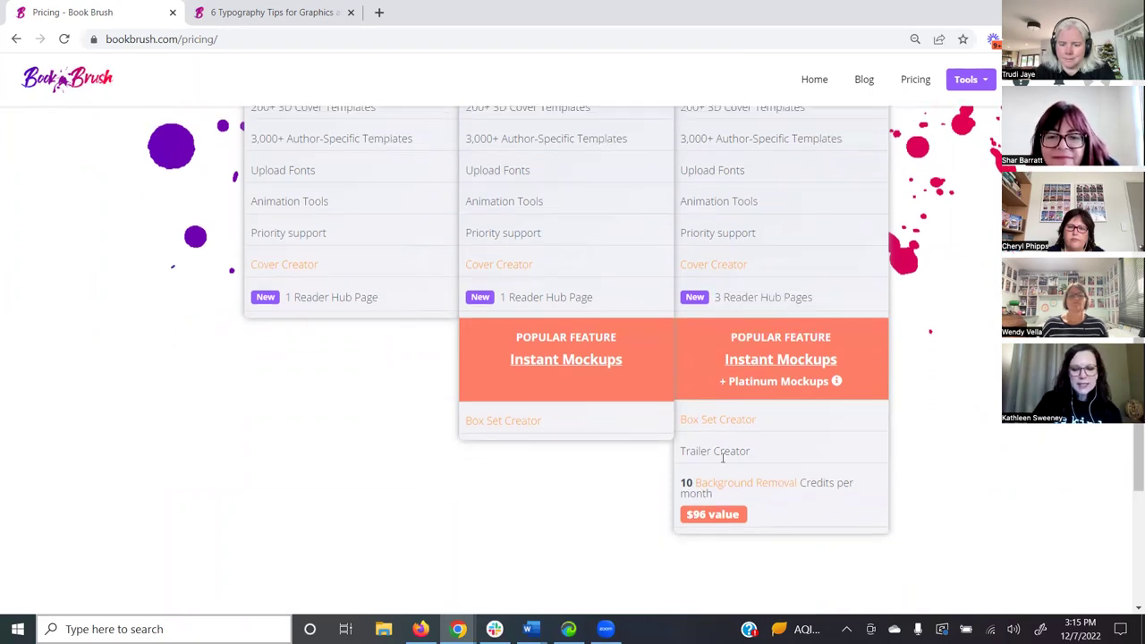
left_click_drag(678, 455, 751, 458)
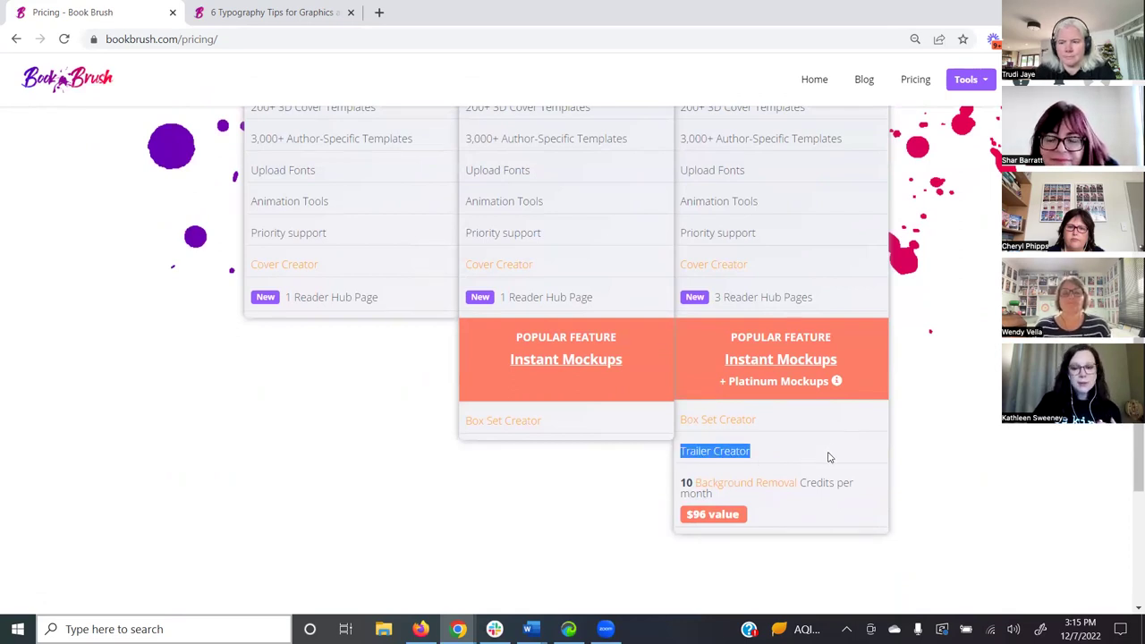
left_click(973, 480)
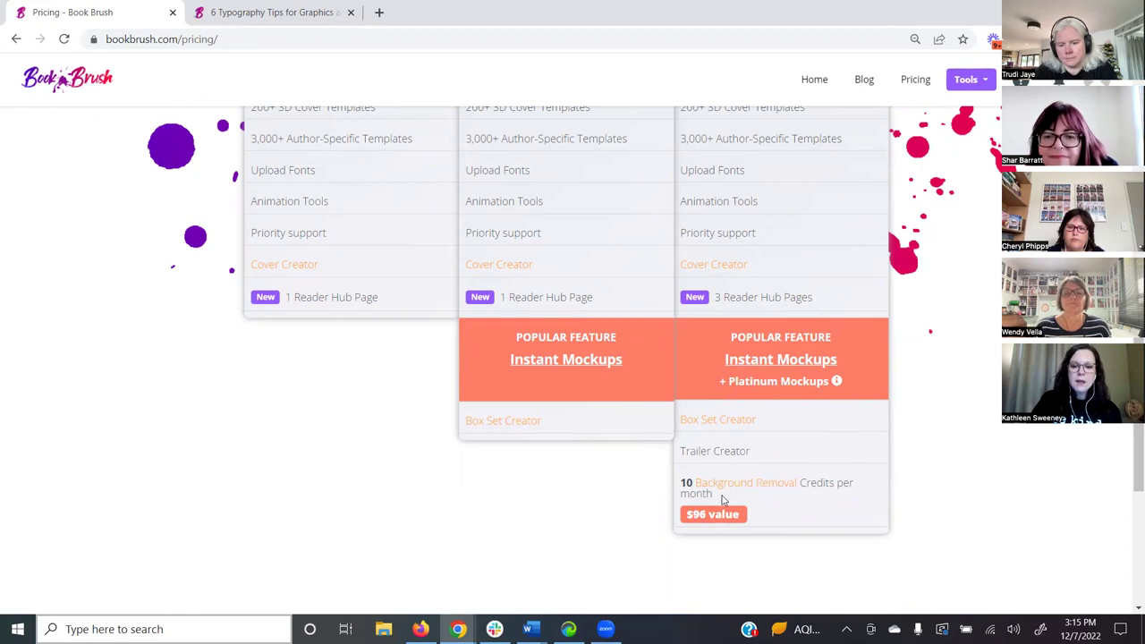
left_click_drag(723, 499, 685, 480)
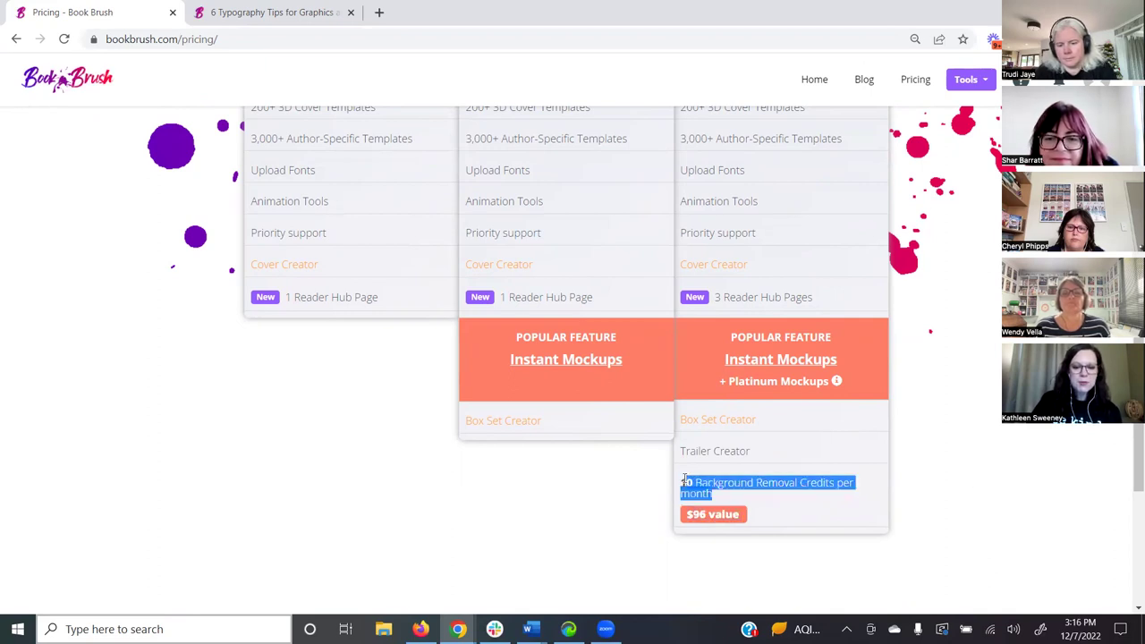
left_click(946, 476)
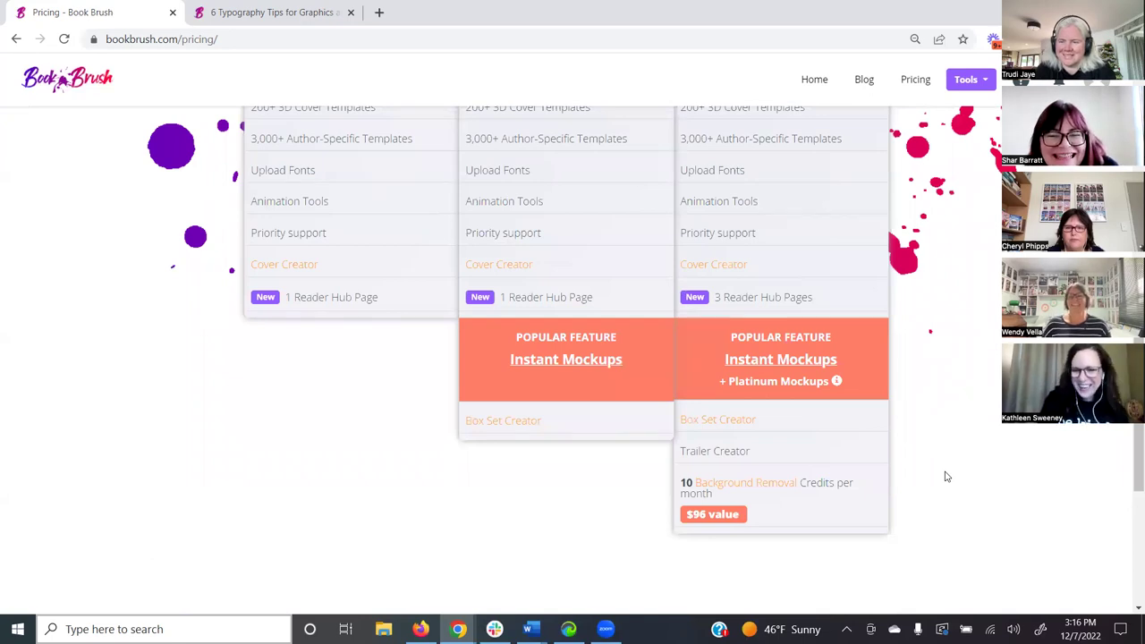
scroll(1129, 582, "up", 7)
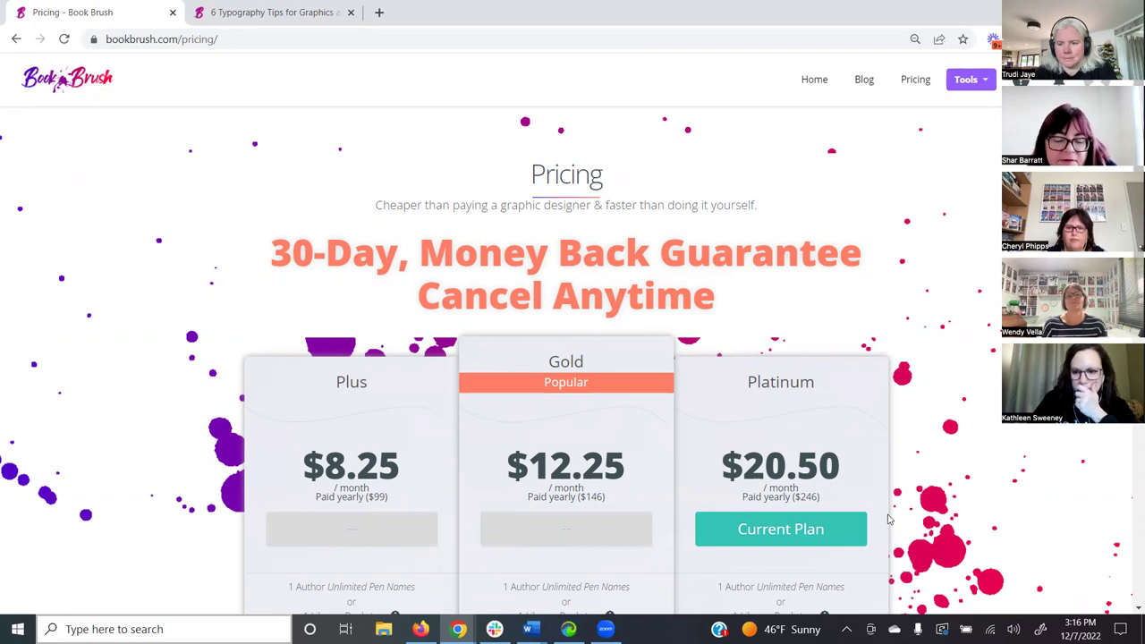
scroll(894, 501, "down", 1)
scroll(922, 362, "down", 1)
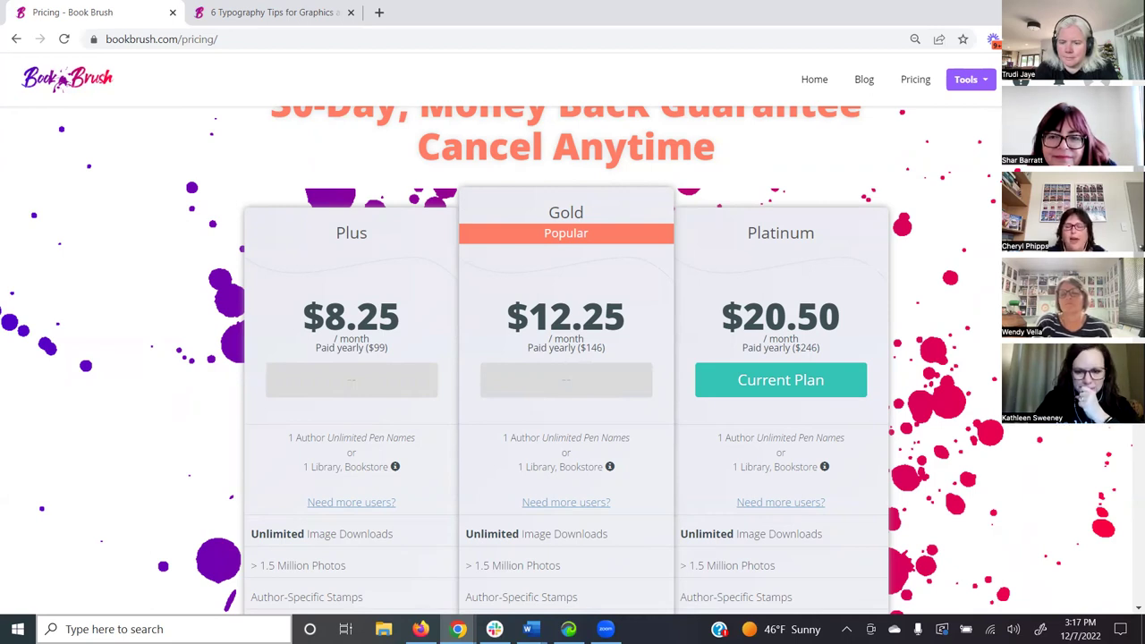
left_click(153, 38)
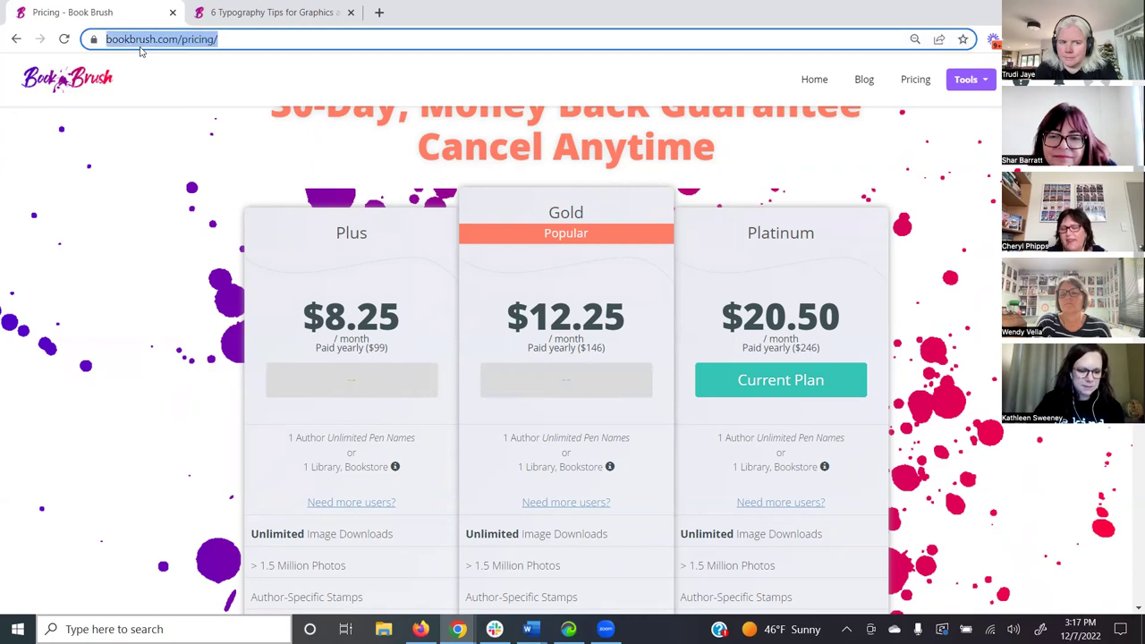
left_click(181, 54)
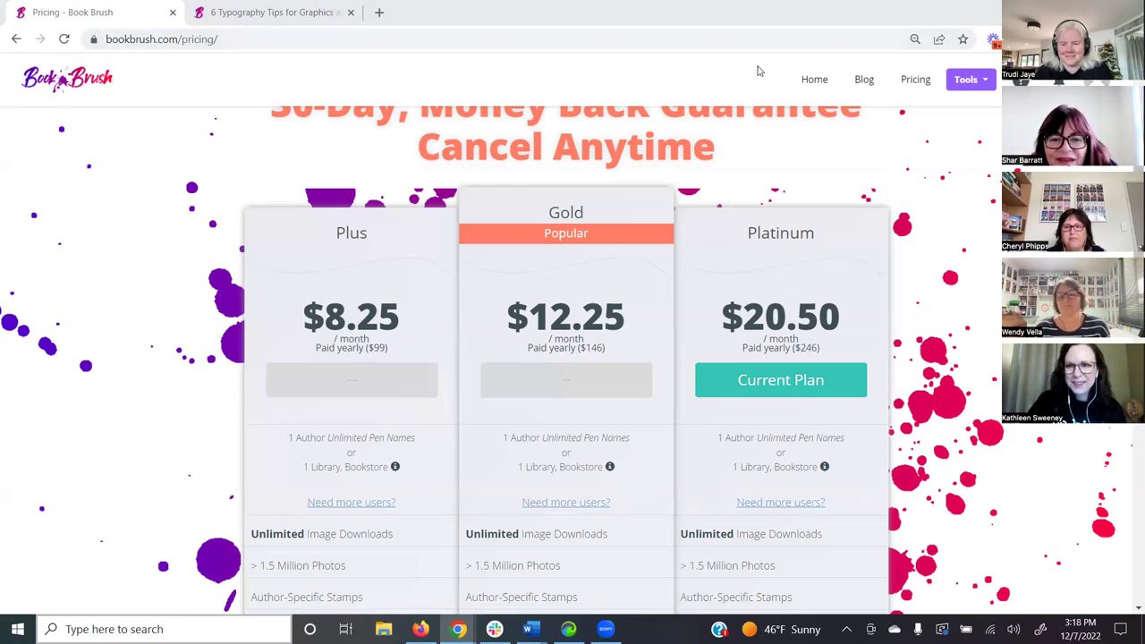
- Return to the Book Brush dashboard and scroll through the My Projects designs and back up
left_click(814, 79)
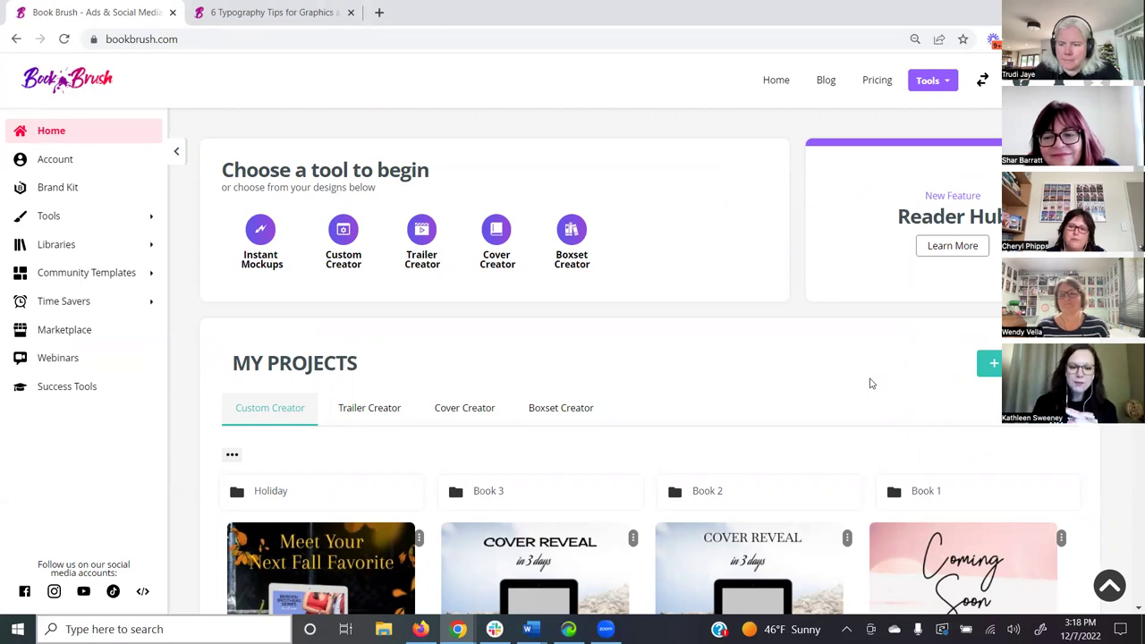
scroll(904, 394, "down", 3)
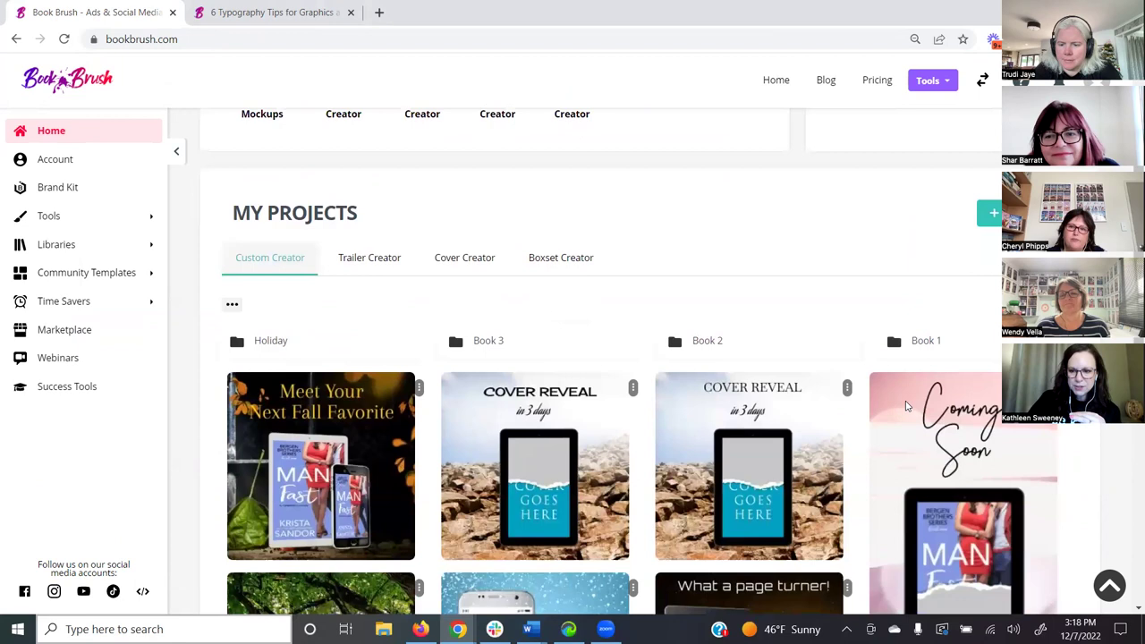
scroll(931, 450, "down", 2)
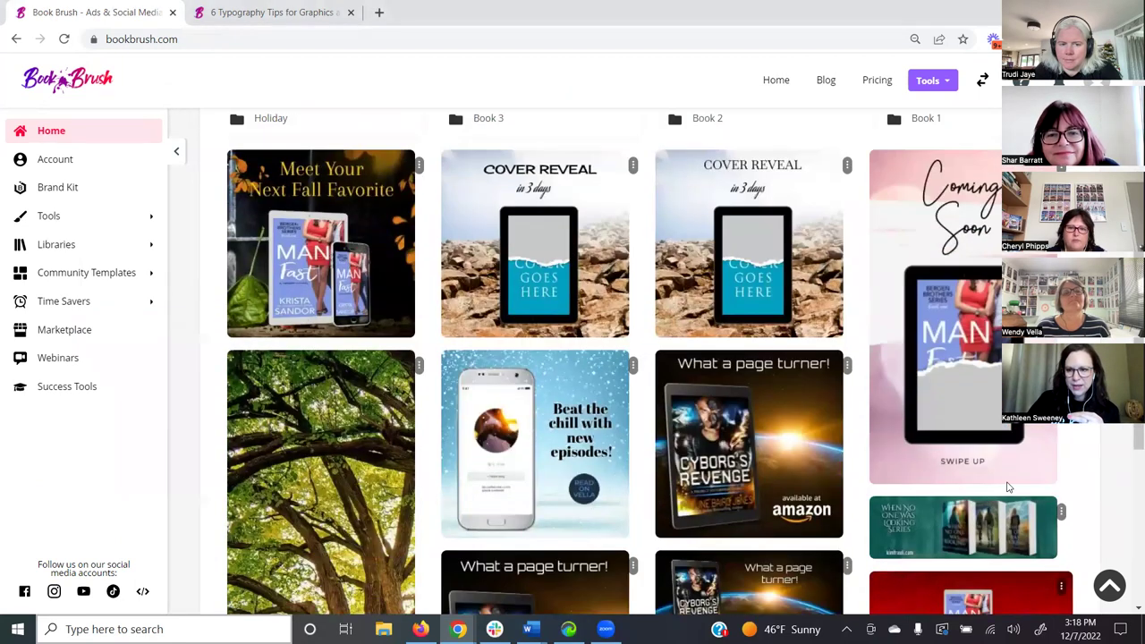
scroll(783, 257, "down", 1)
scroll(483, 161, "up", 2)
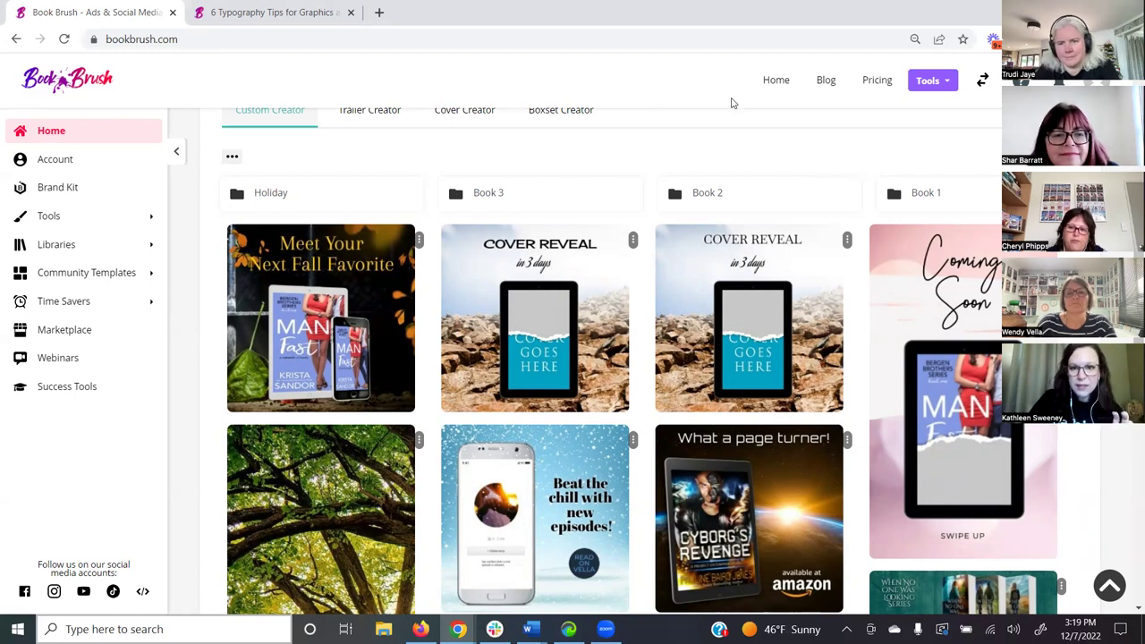
scroll(732, 103, "up", 3)
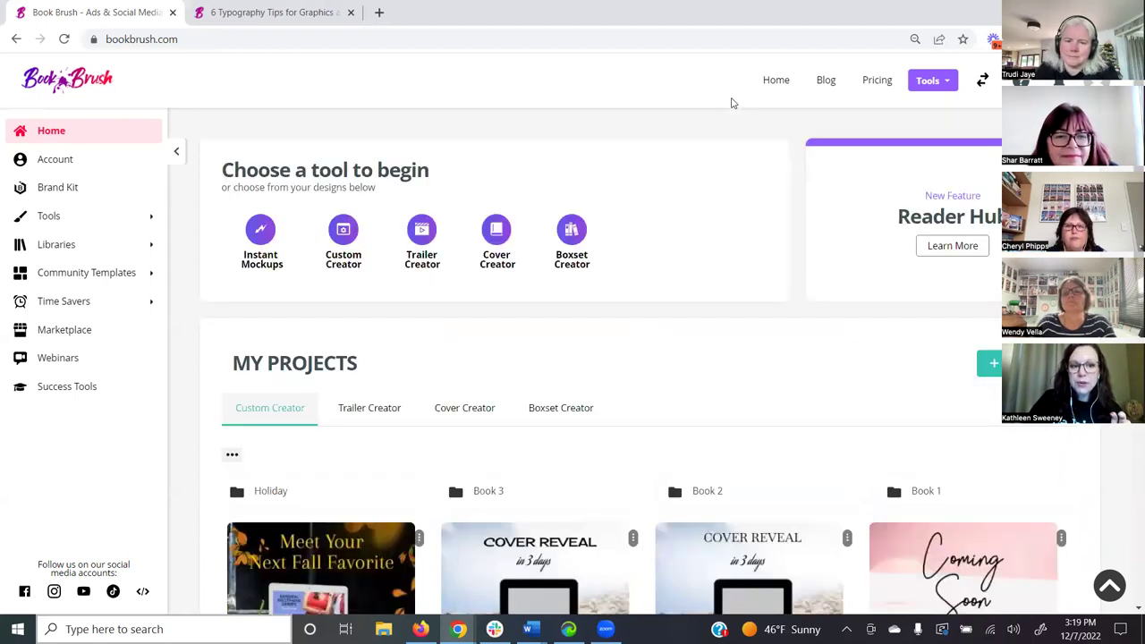
- Filter Custom Creator community templates to For Readers and load the 'This author never disappoints' template
left_click(344, 232)
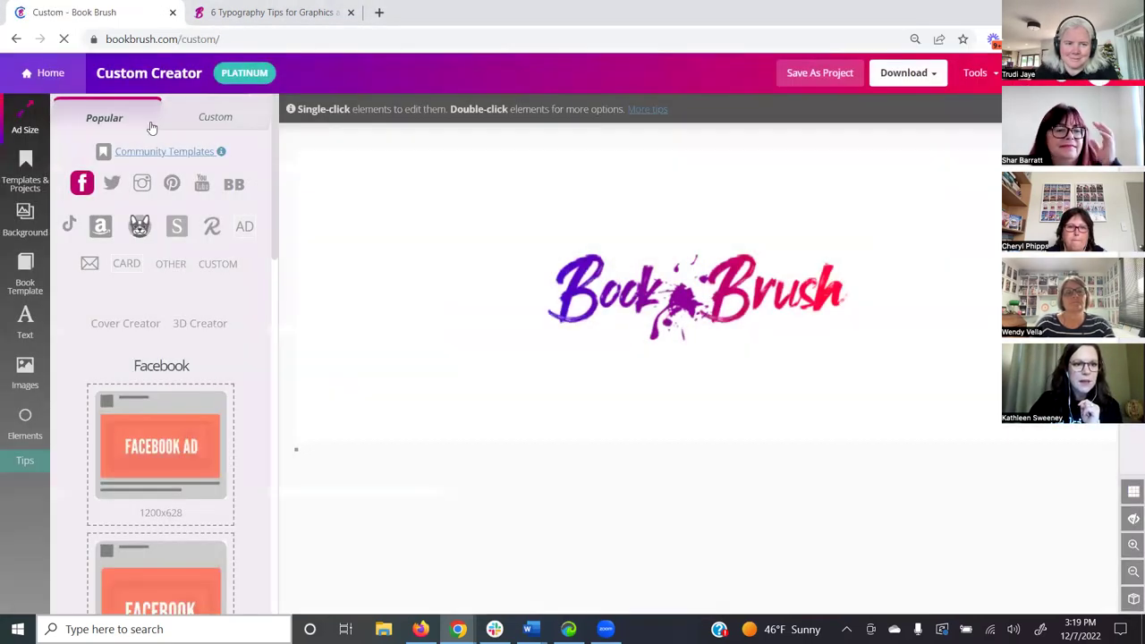
left_click(154, 151)
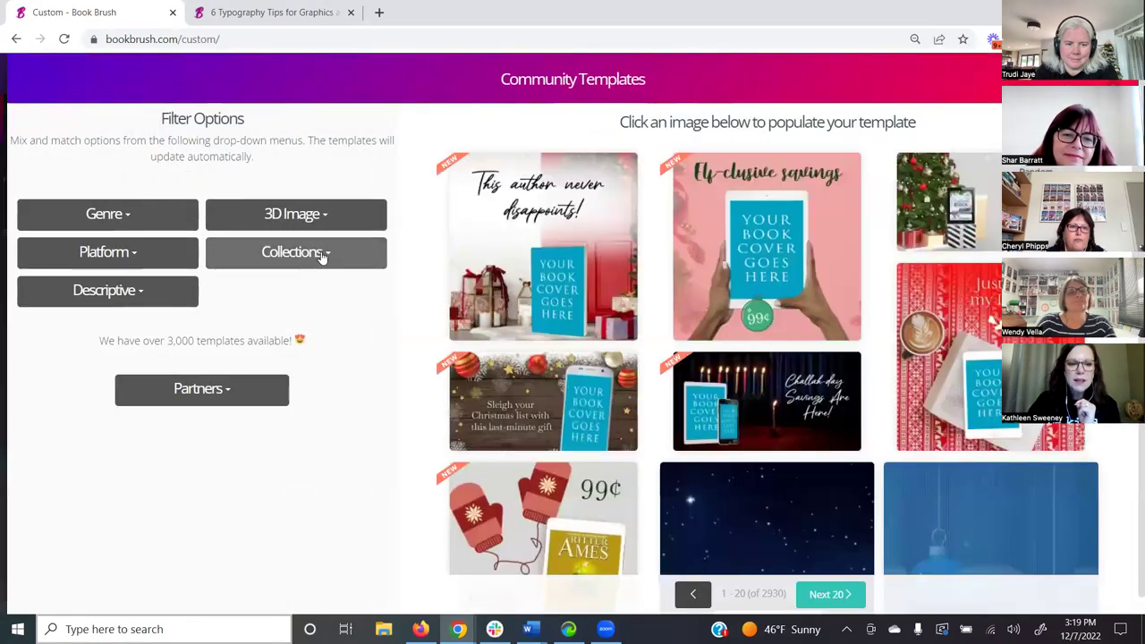
left_click(322, 255)
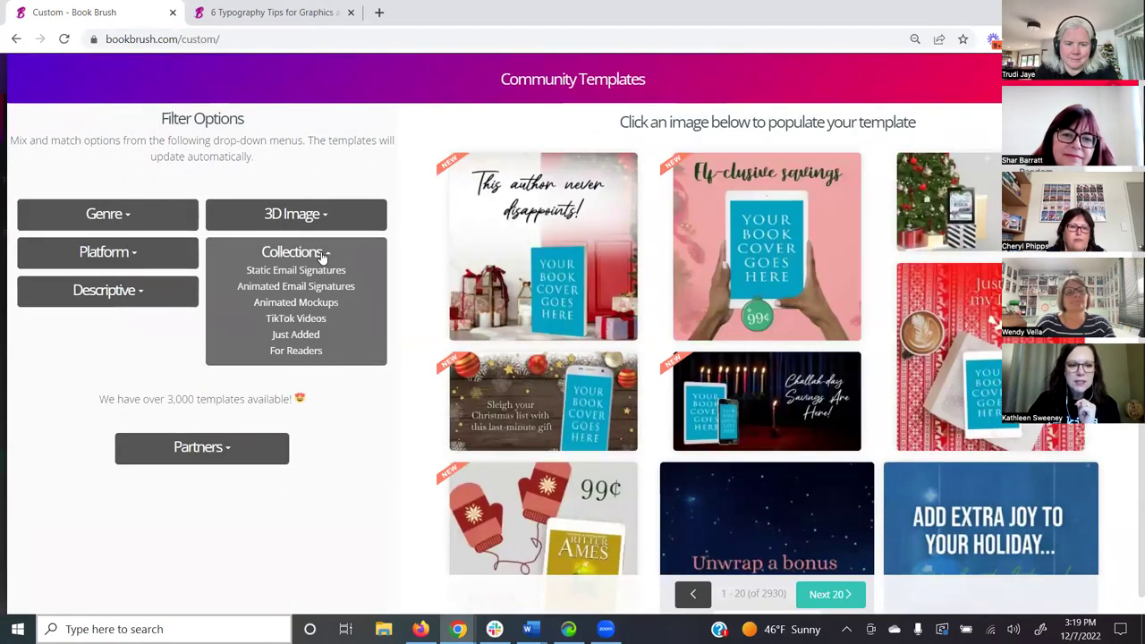
left_click(299, 354)
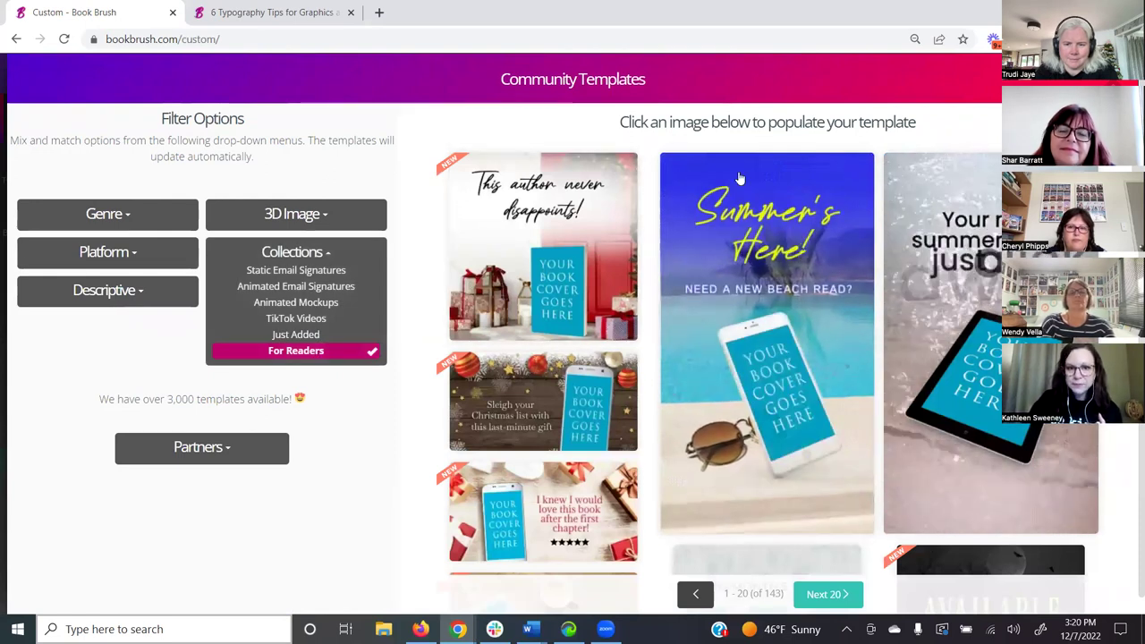
left_click(541, 225)
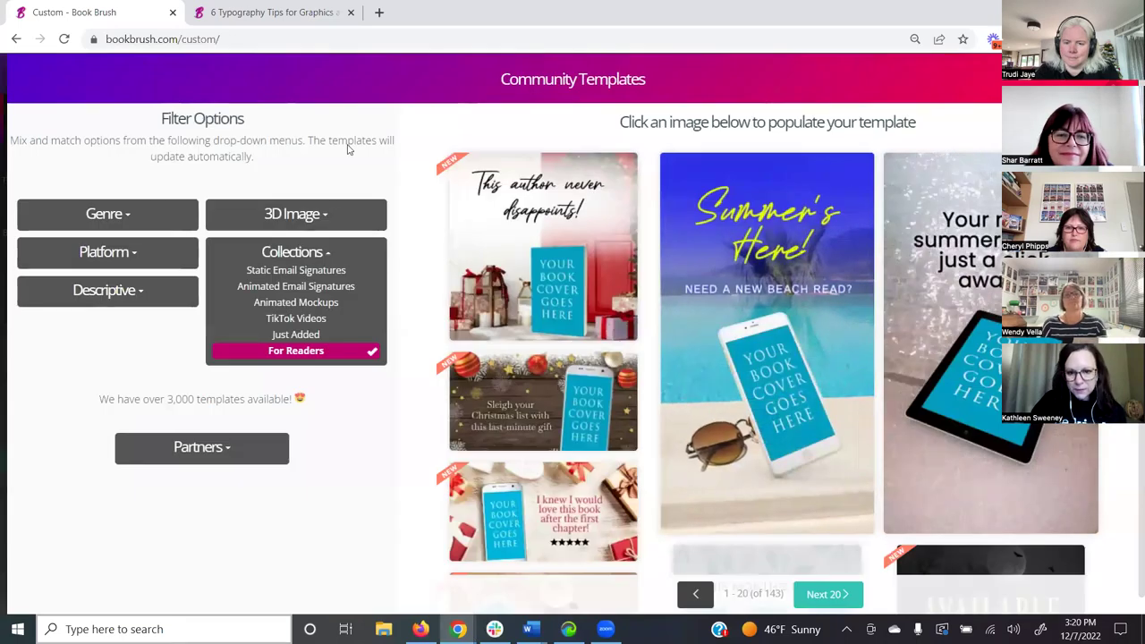
- Scroll the For Readers templates down to the Love Triangle and Coming Soon designs
scroll(775, 496, "down", 2)
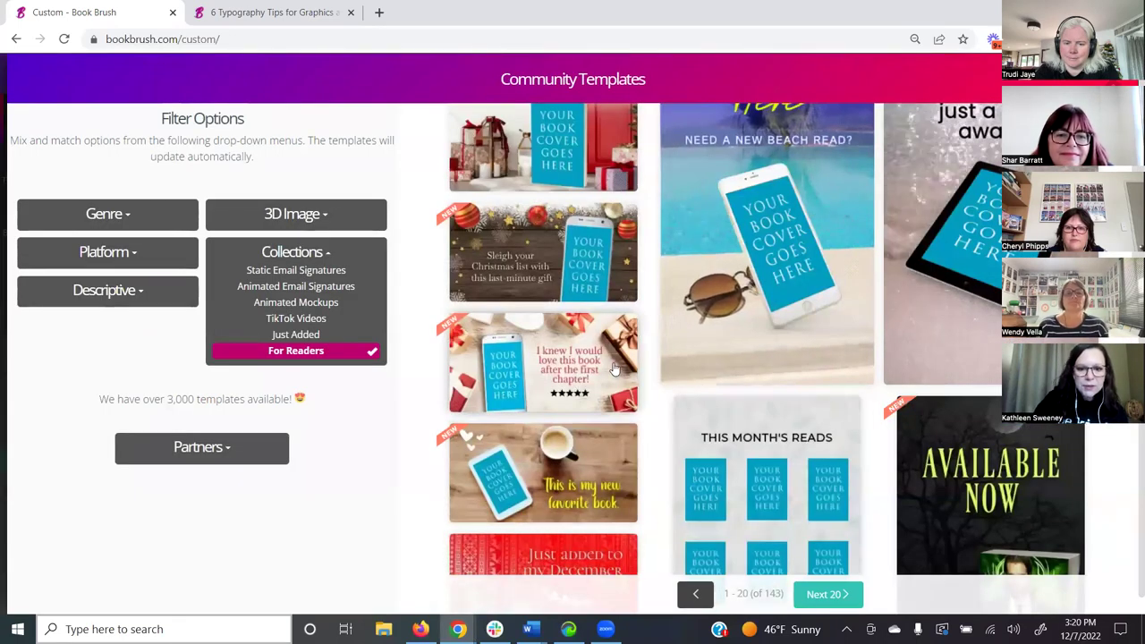
scroll(600, 366, "down", 2)
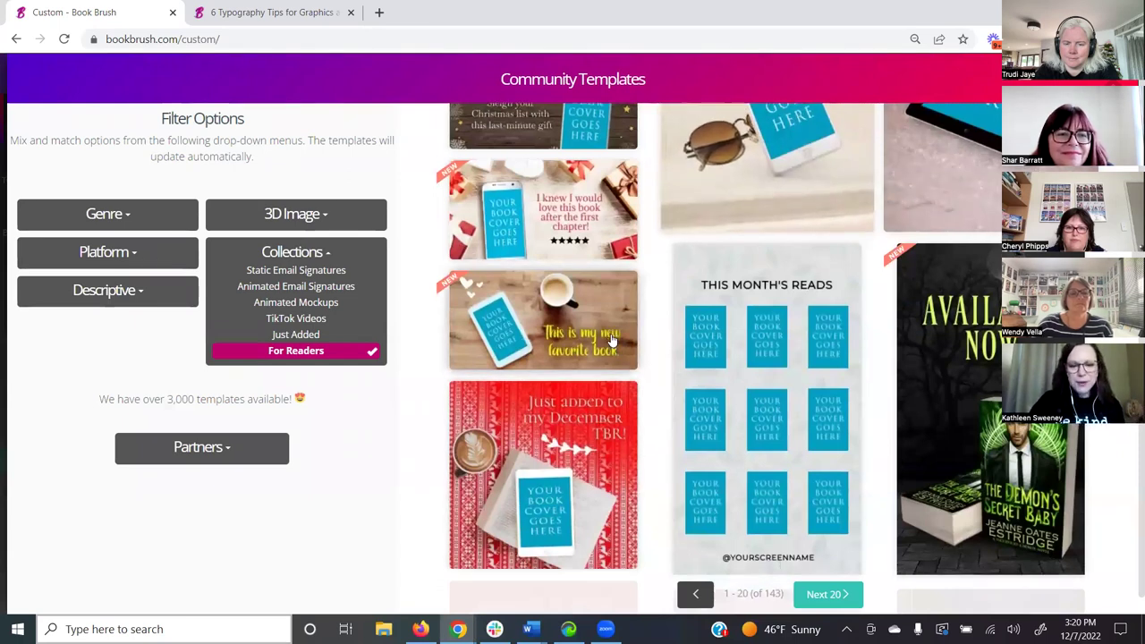
scroll(613, 353, "down", 2)
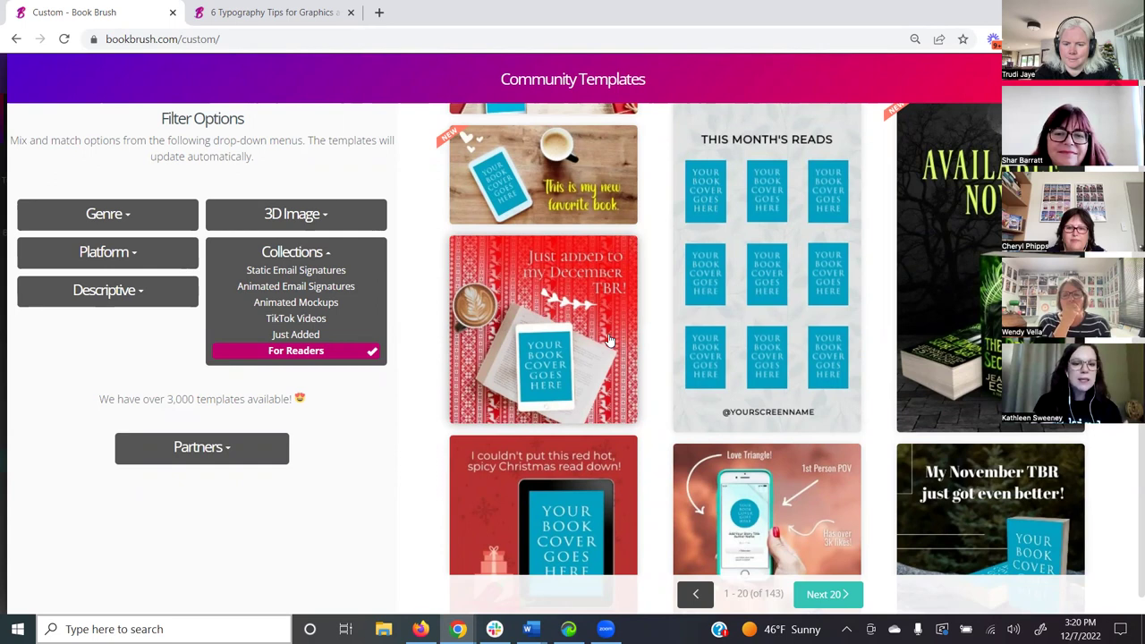
scroll(877, 389, "down", 2)
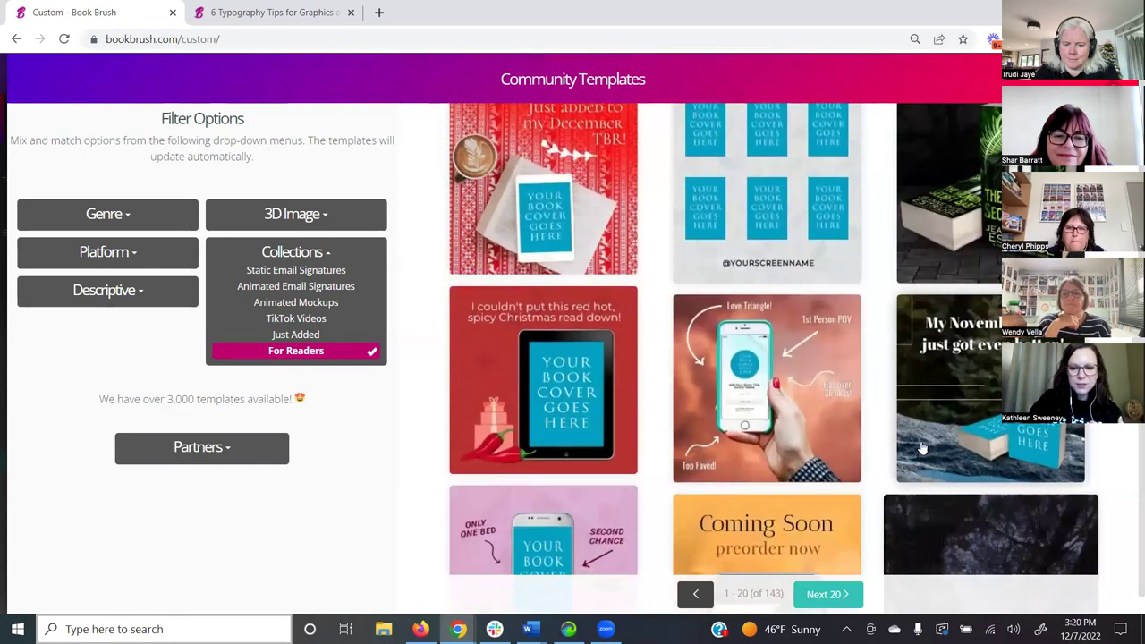
scroll(802, 404, "down", 1)
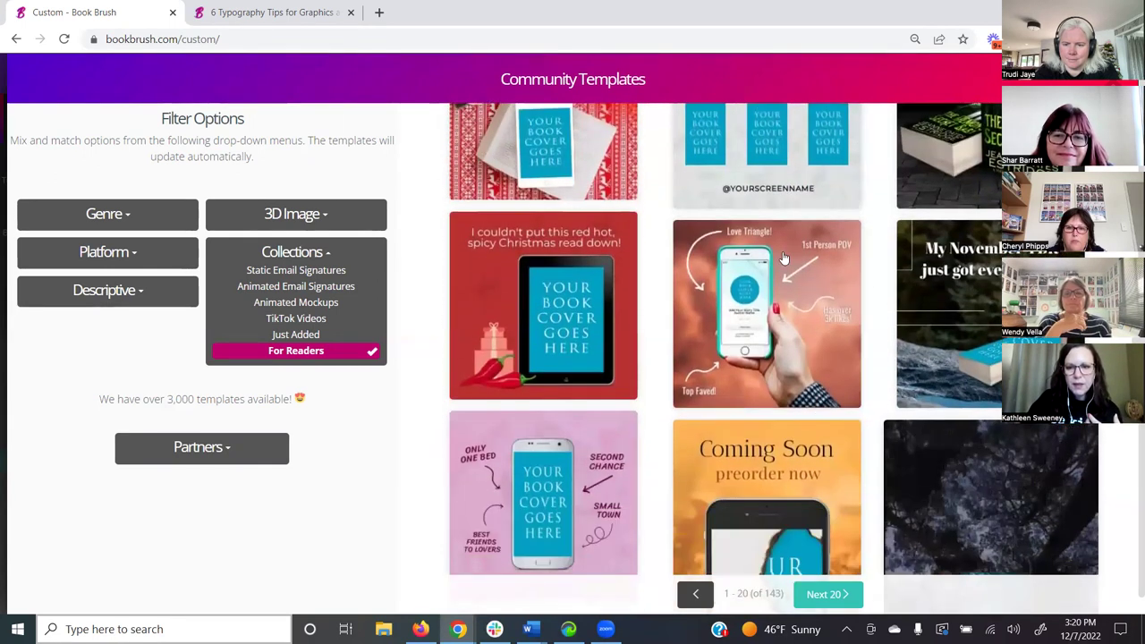
- Open the Love Triangle template, select its arrow and phone layers, then bring up Book Brush's YouTube videos
left_click(780, 311)
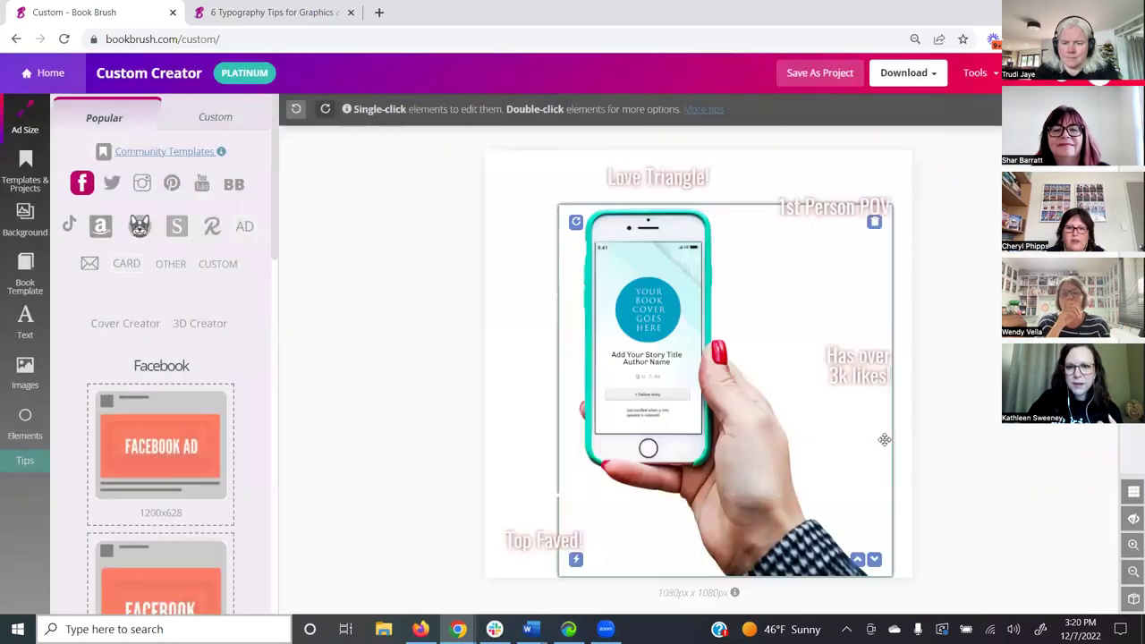
left_click(532, 203)
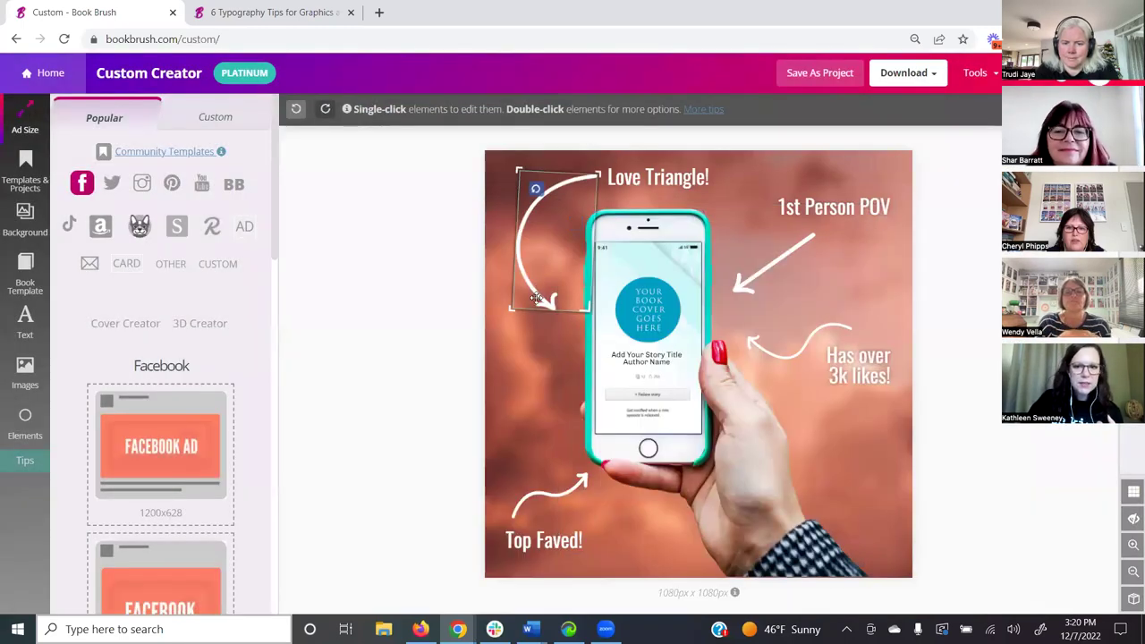
left_click(573, 295)
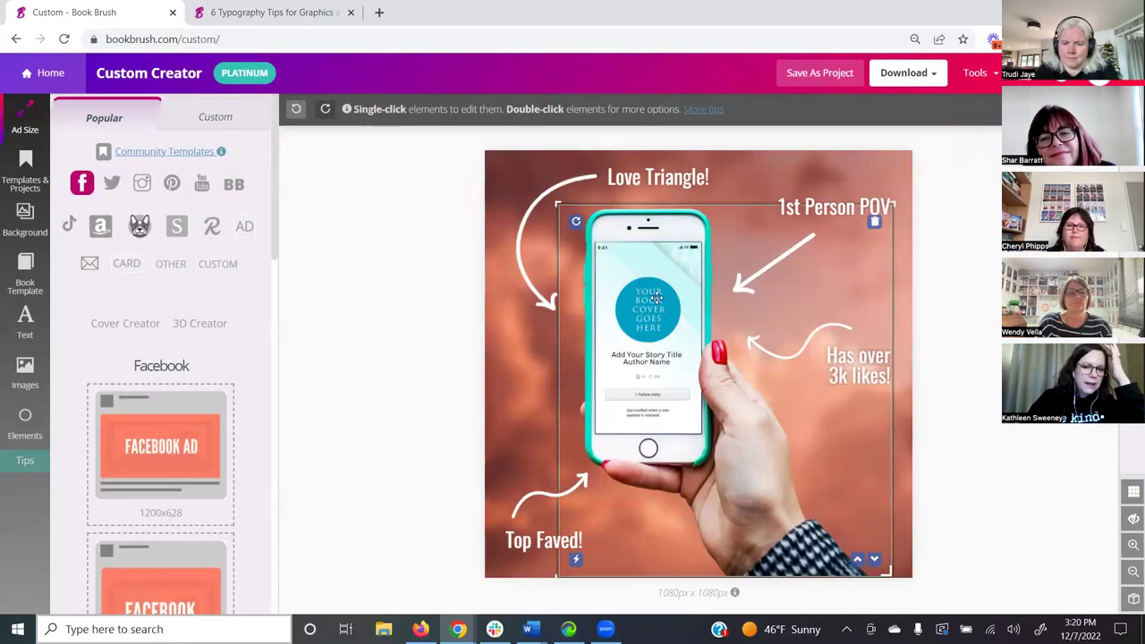
left_click(963, 332)
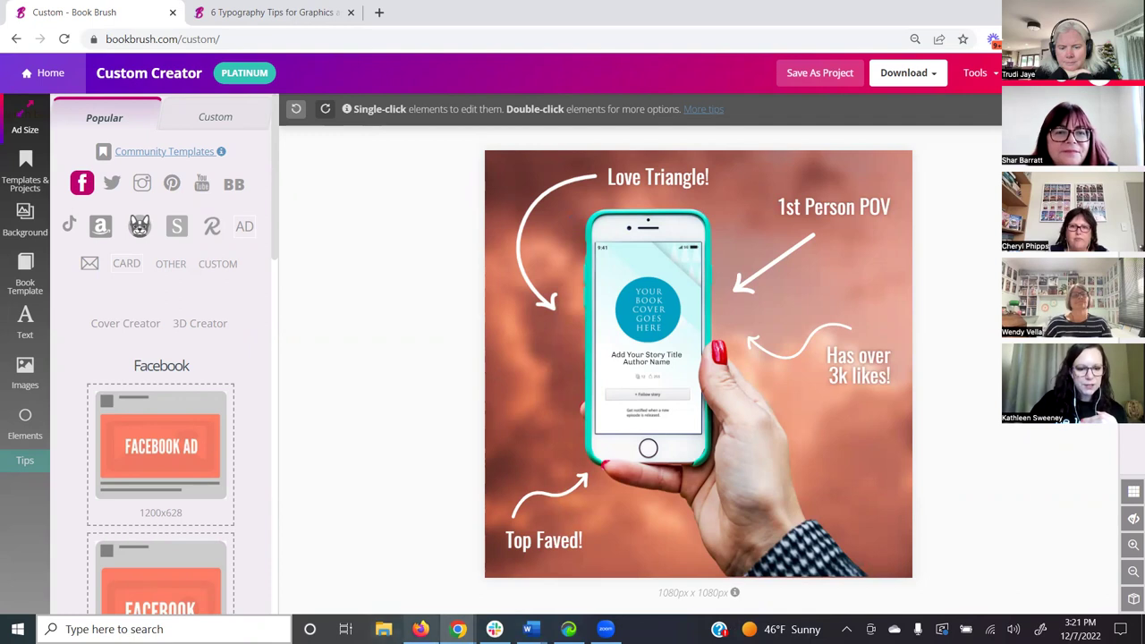
left_click(420, 628)
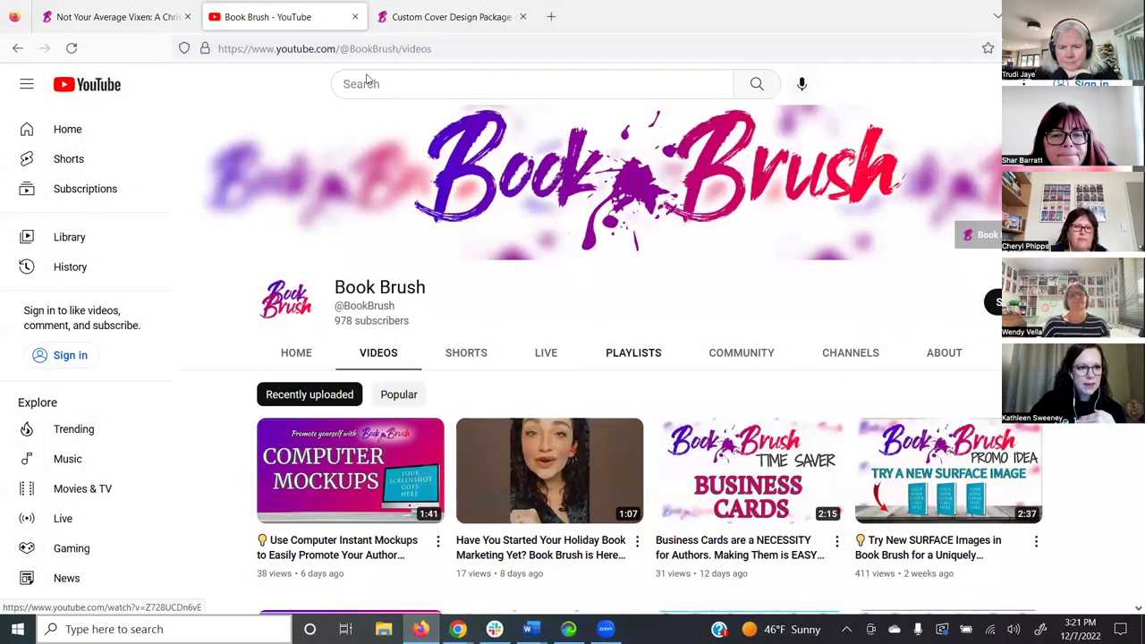
- Switch to the Not Your Average Vixen reader page tab
left_click(106, 17)
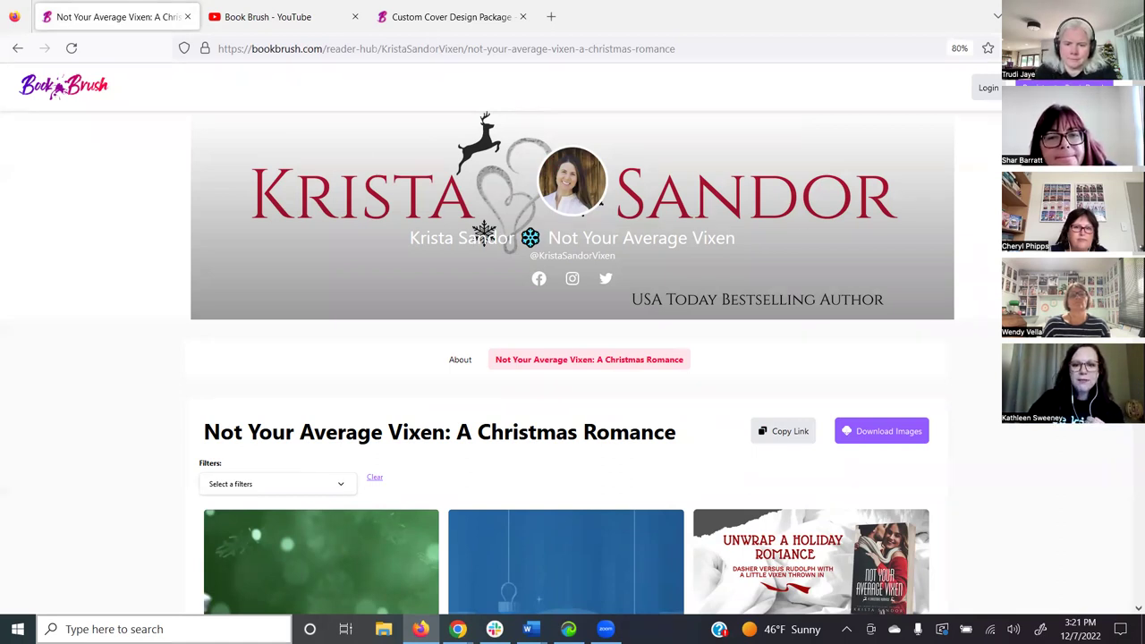
scroll(501, 269, "down", 2)
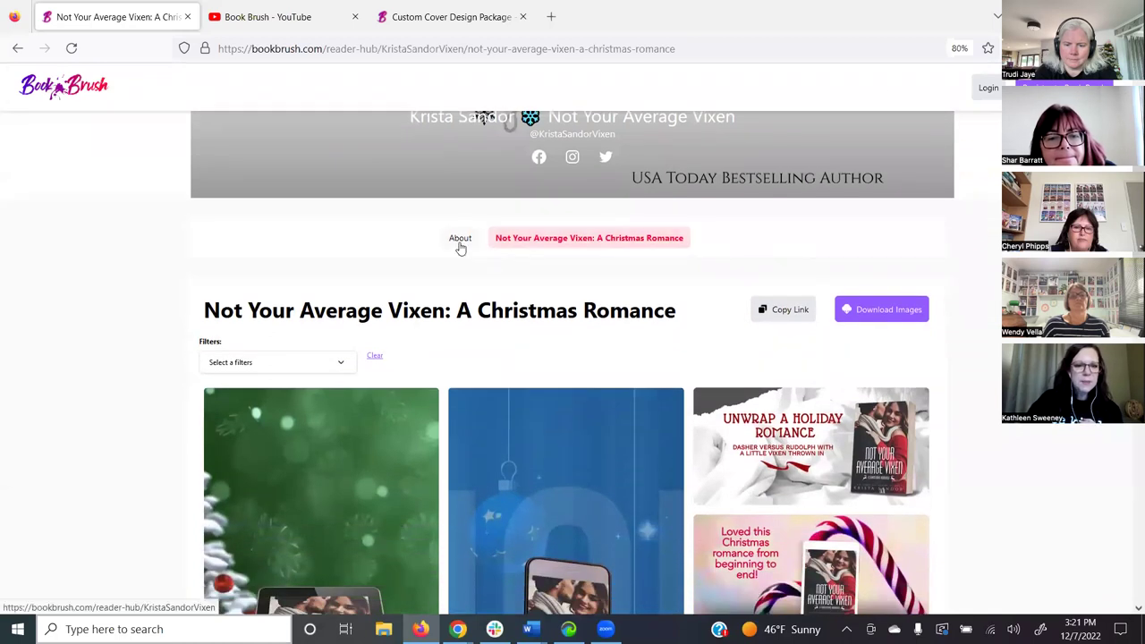
left_click(463, 248)
scroll(598, 404, "down", 2)
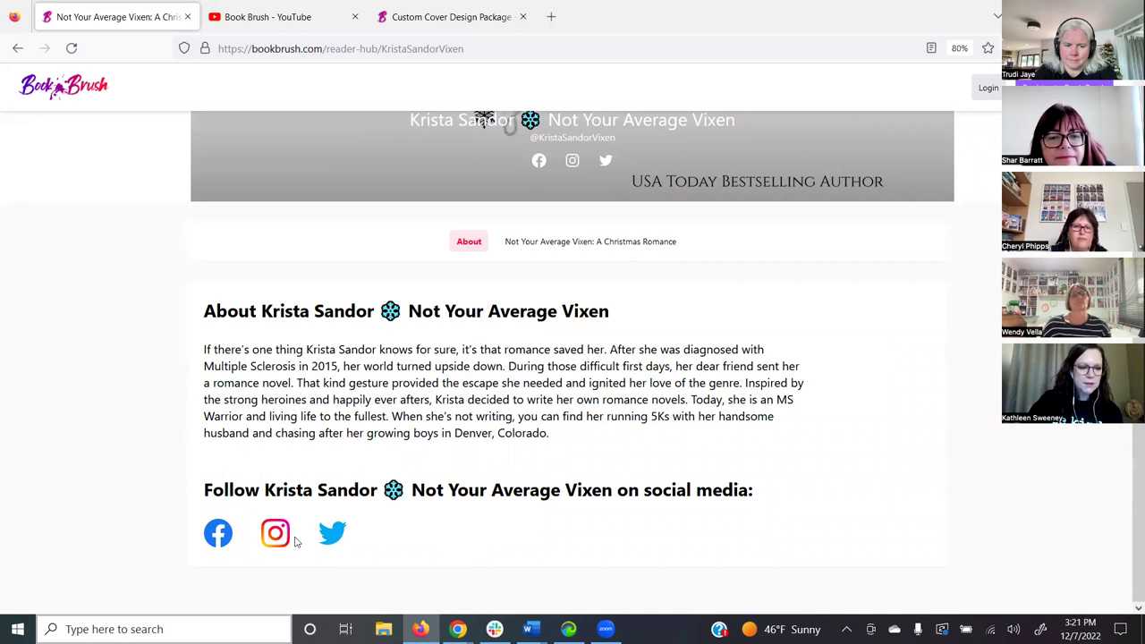
left_click(594, 254)
scroll(594, 255, "down", 2)
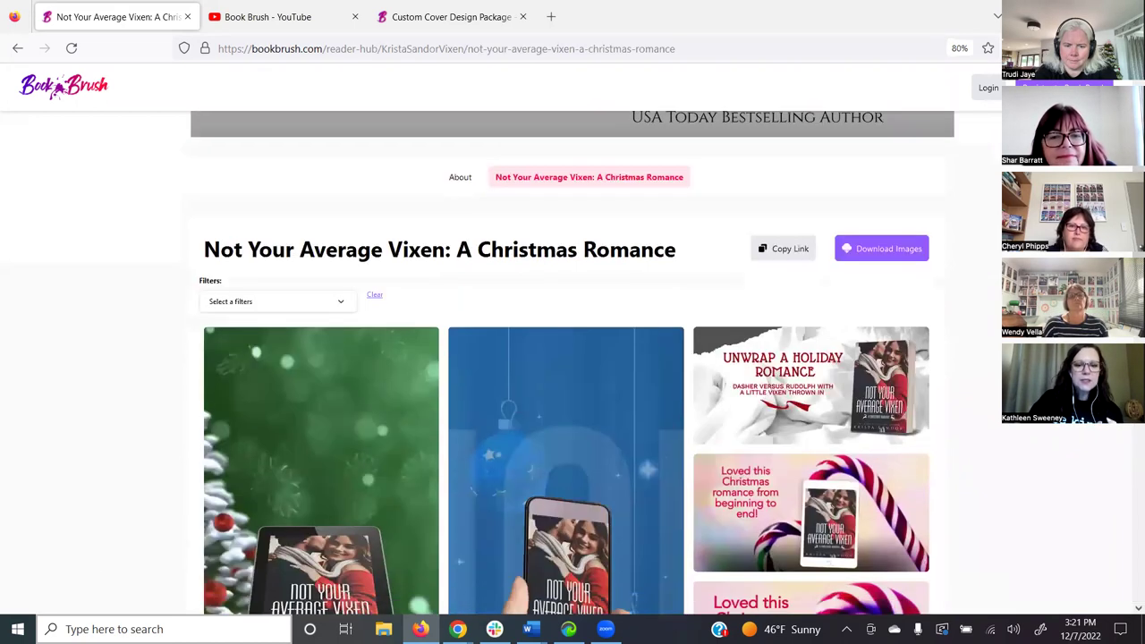
scroll(573, 357, "down", 2)
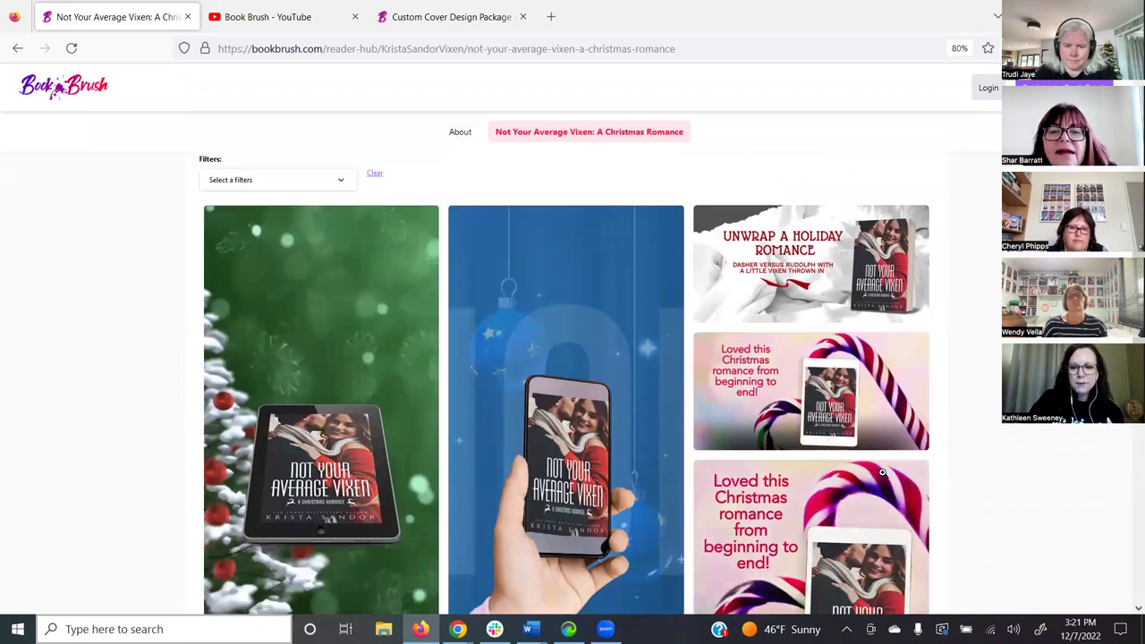
scroll(732, 314, "down", 1)
left_click(750, 315)
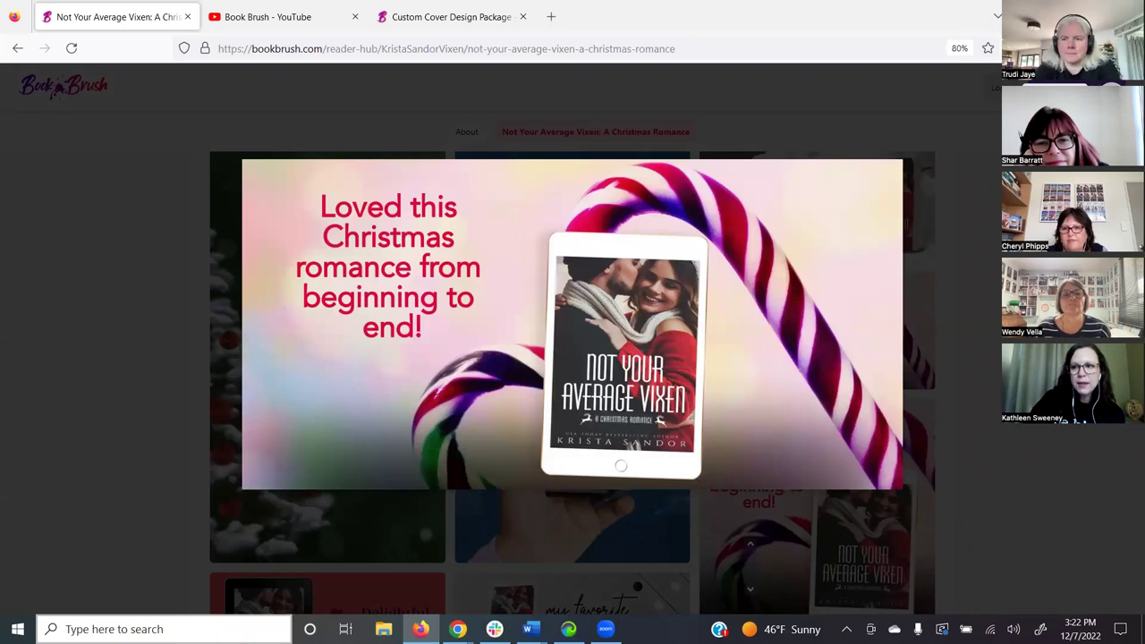
key("Escape")
scroll(752, 474, "down", 1)
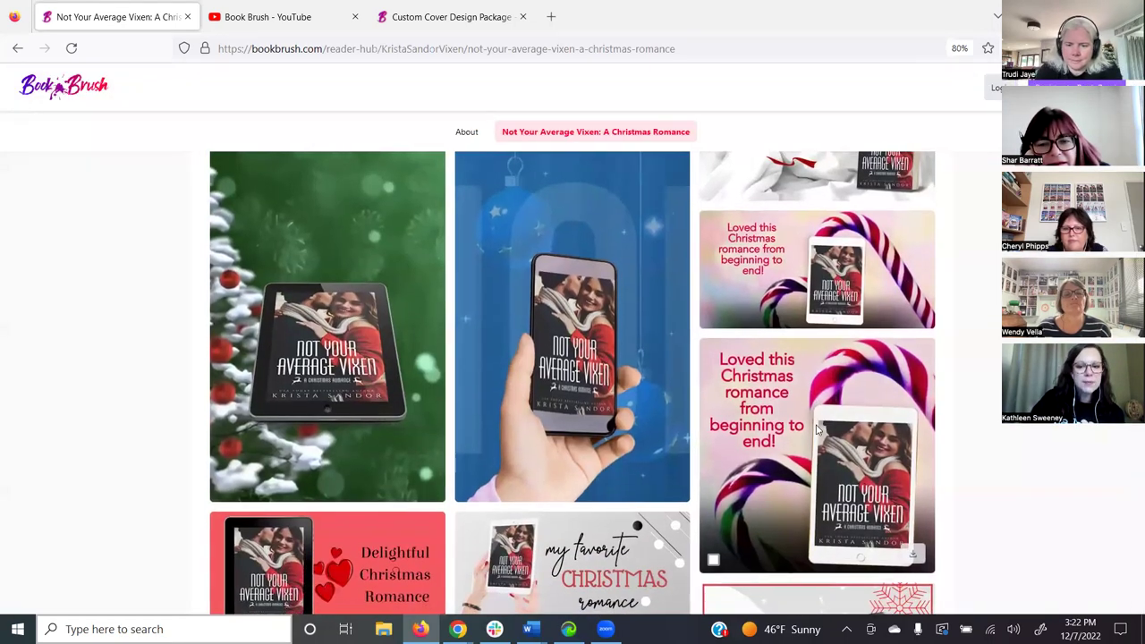
left_click(752, 474)
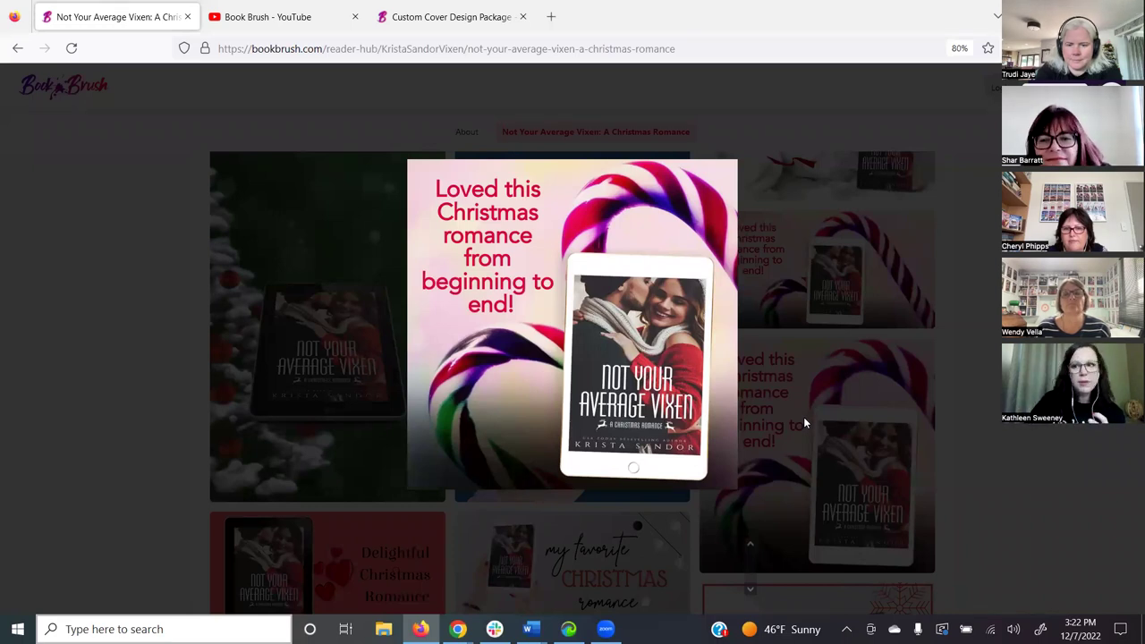
key("Escape")
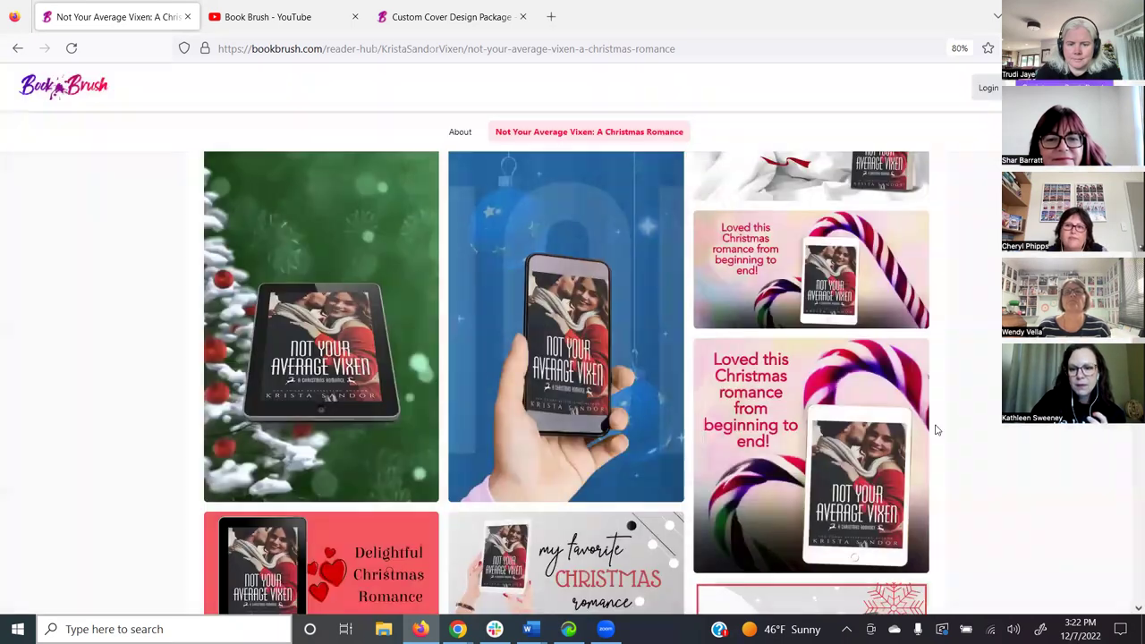
scroll(383, 391, "down", 3)
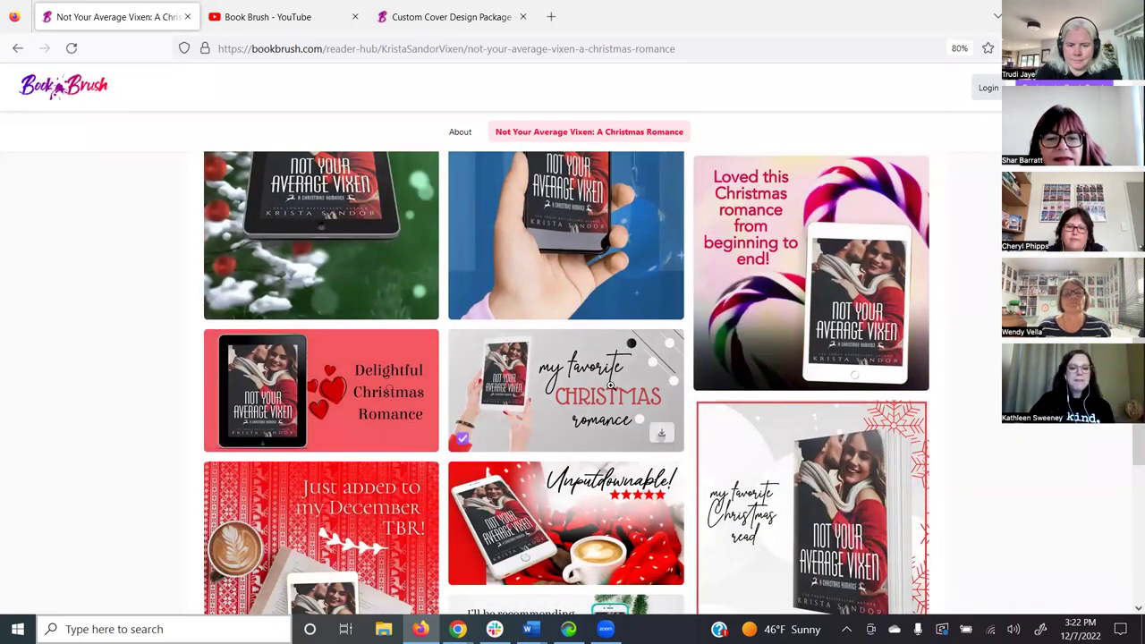
scroll(618, 382, "down", 2)
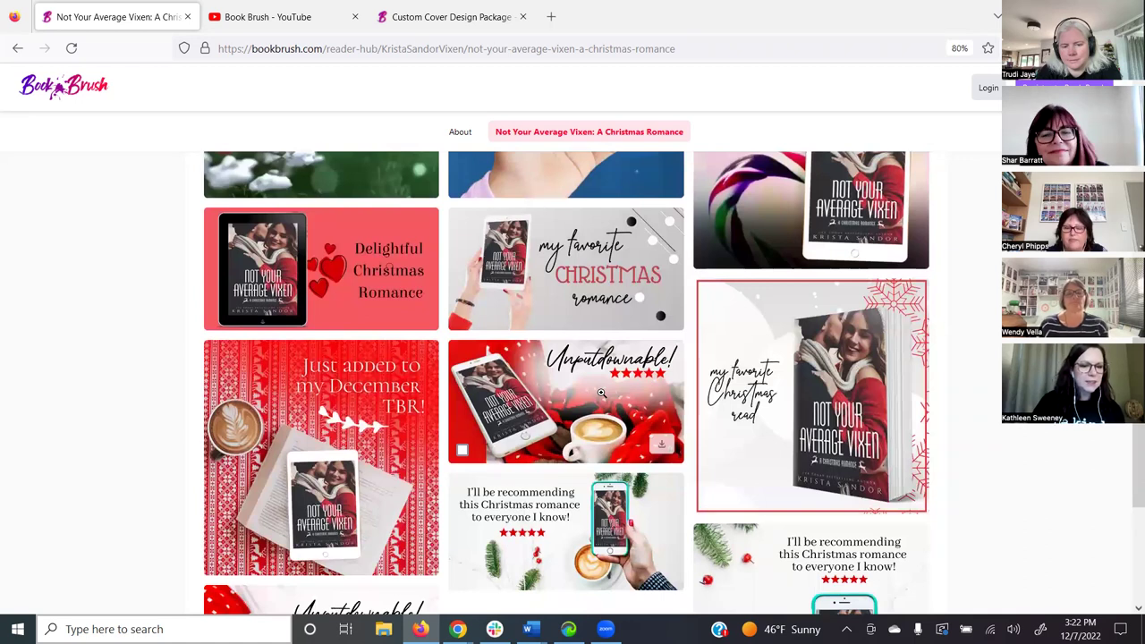
scroll(600, 391, "down", 2)
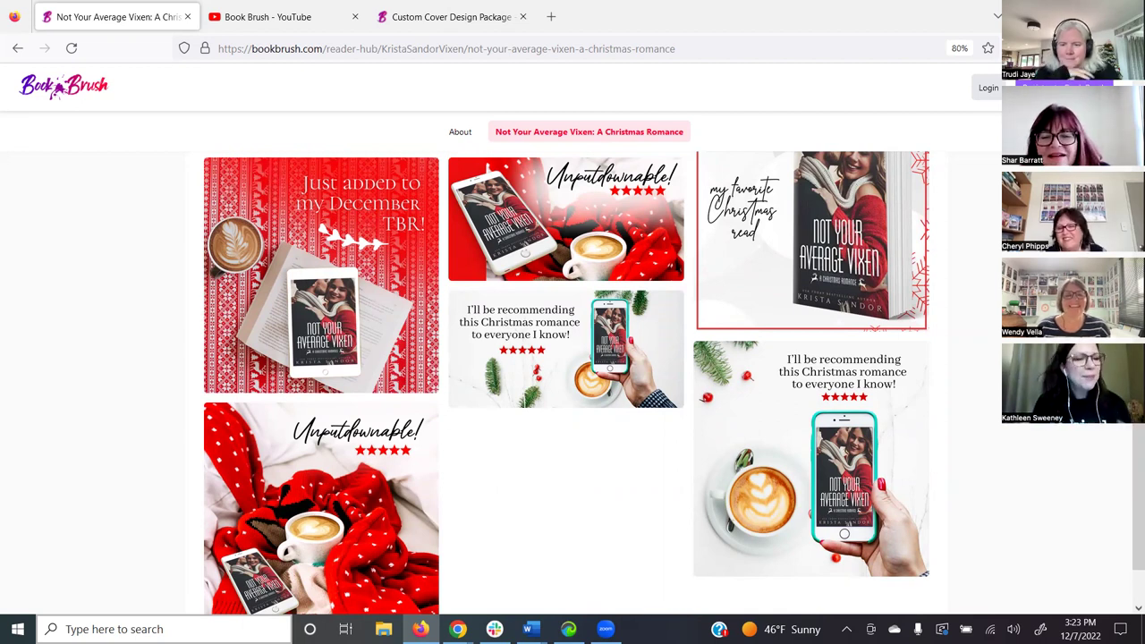
scroll(306, 508, "up", 6)
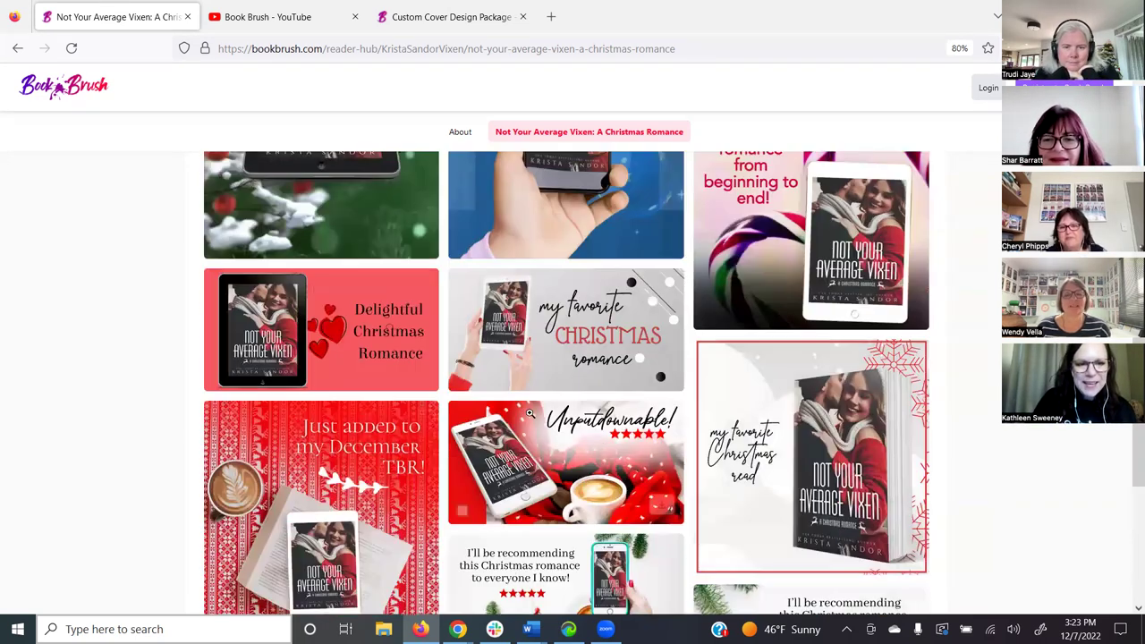
scroll(322, 403, "down", 2)
left_click(337, 350)
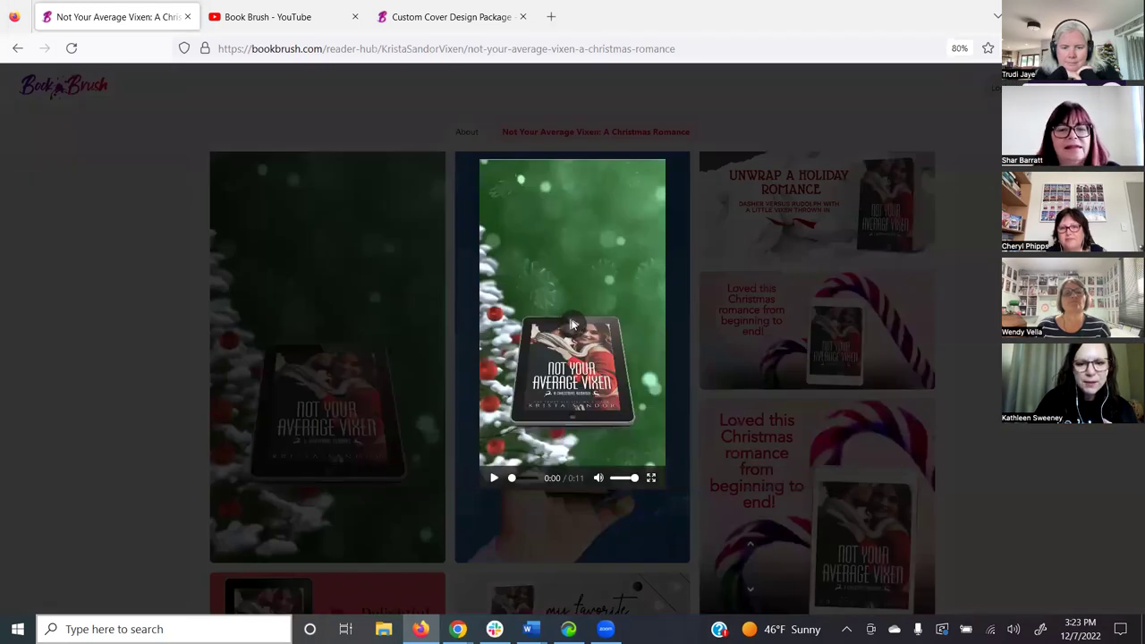
- Play the promo videos, including the blue phone one, then close the enlarged view
left_click(577, 329)
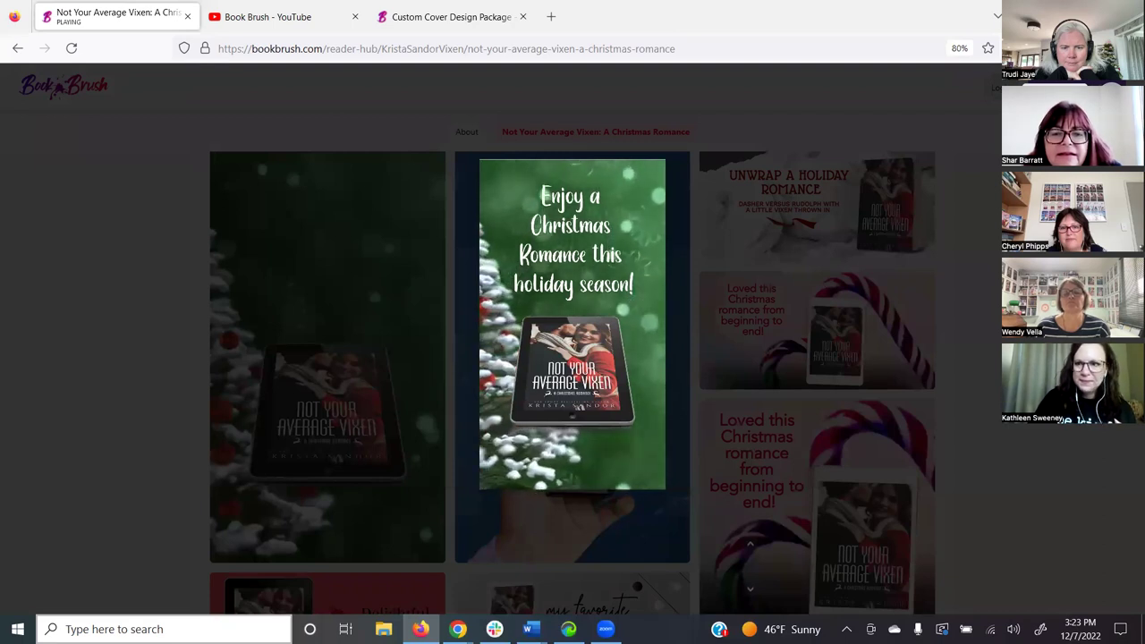
key("Escape")
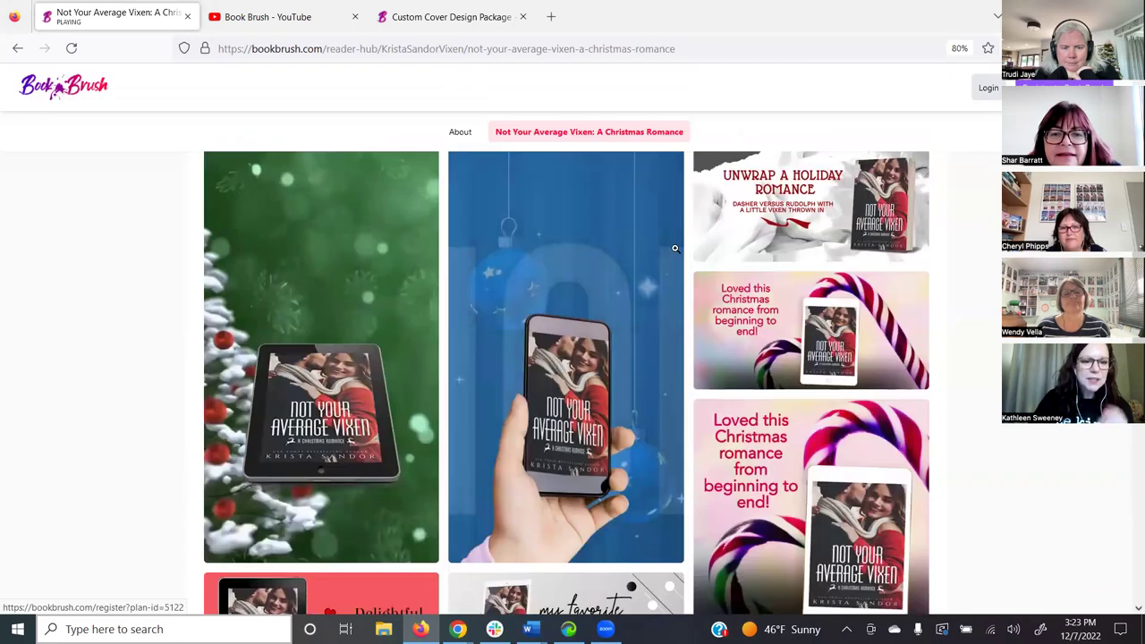
left_click(595, 327)
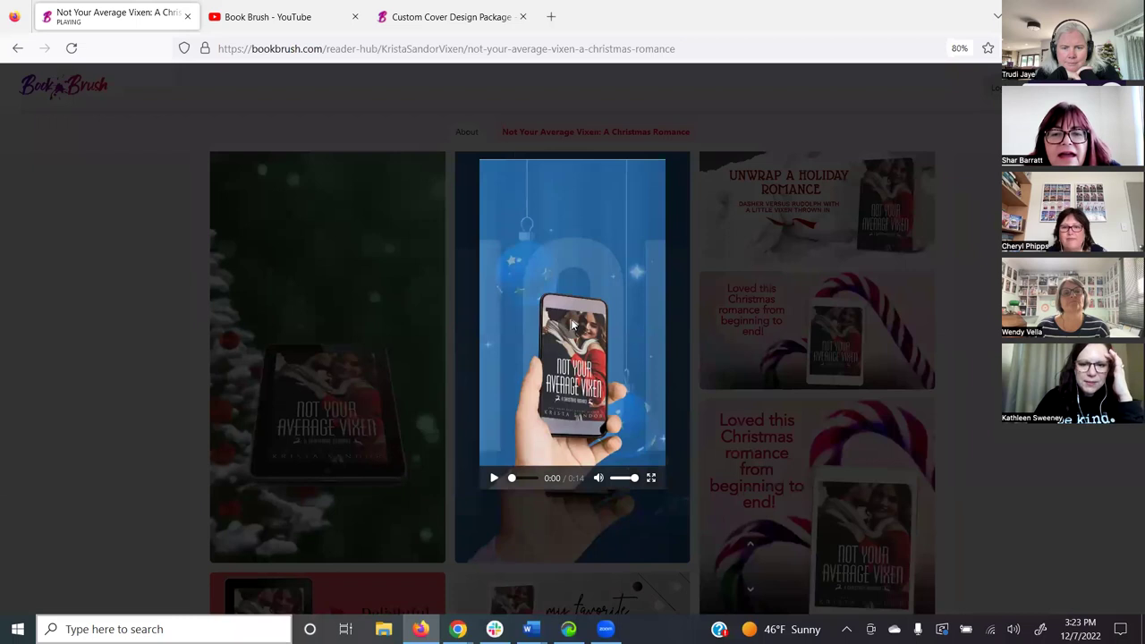
left_click(586, 329)
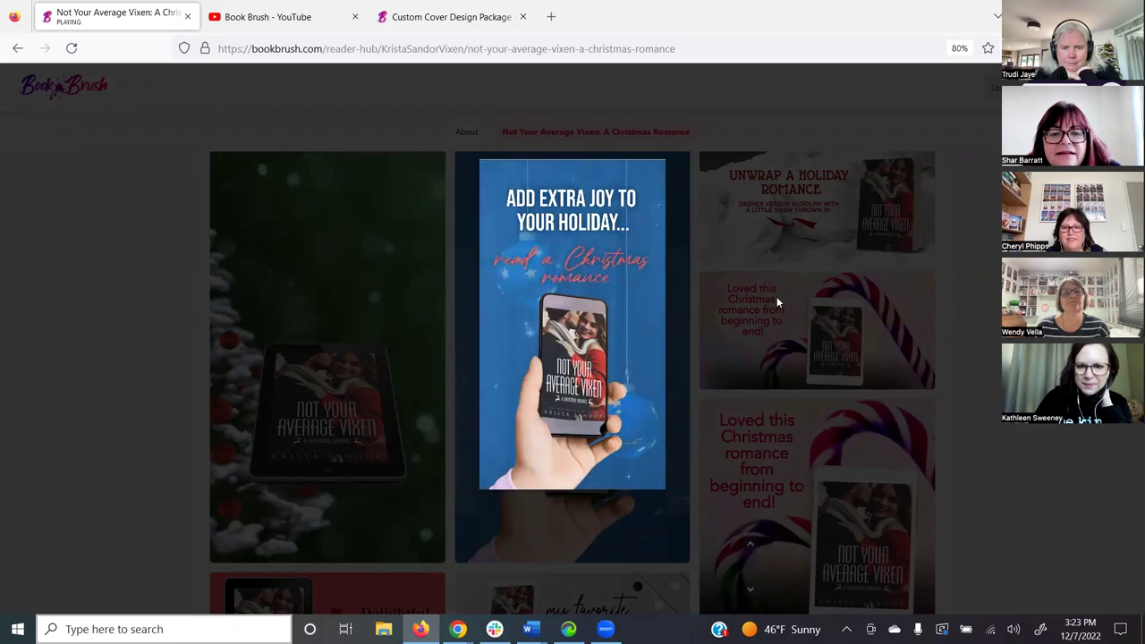
mouse_move(557, 301)
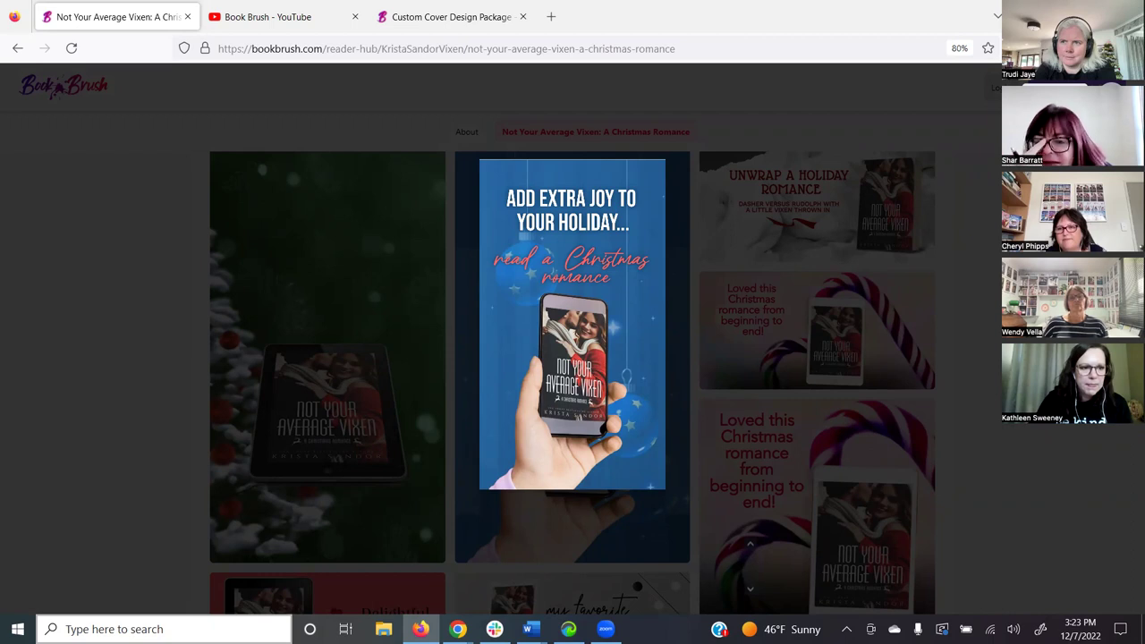
left_click(197, 141)
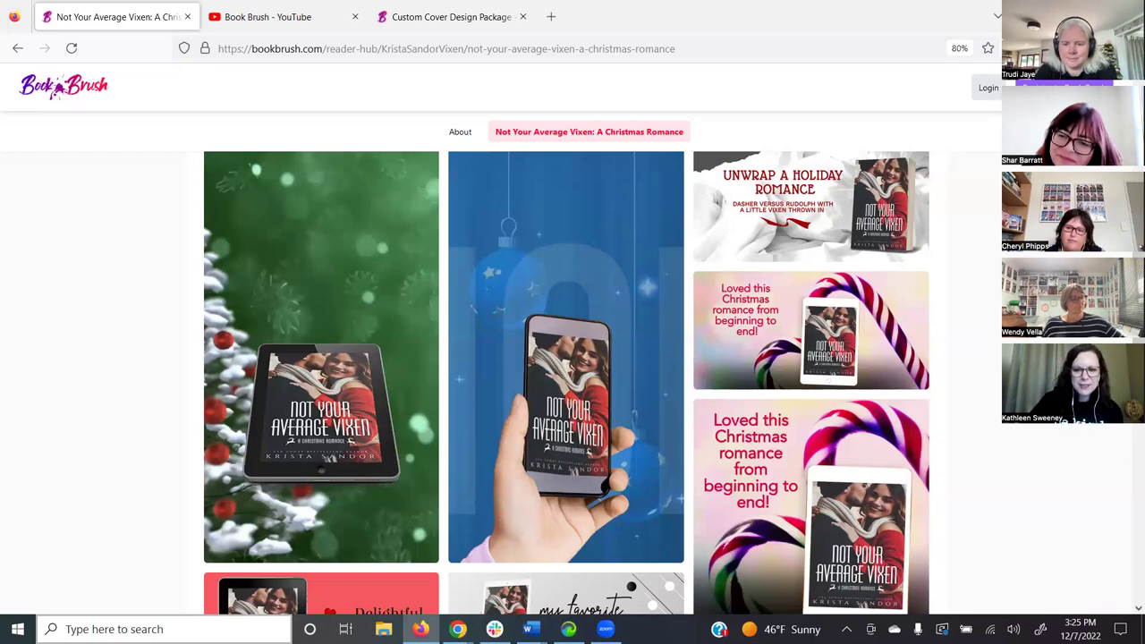
- Return to the Custom Creator's Love Triangle phone design and head for Book Brush's home page
scroll(567, 383, "down", 3)
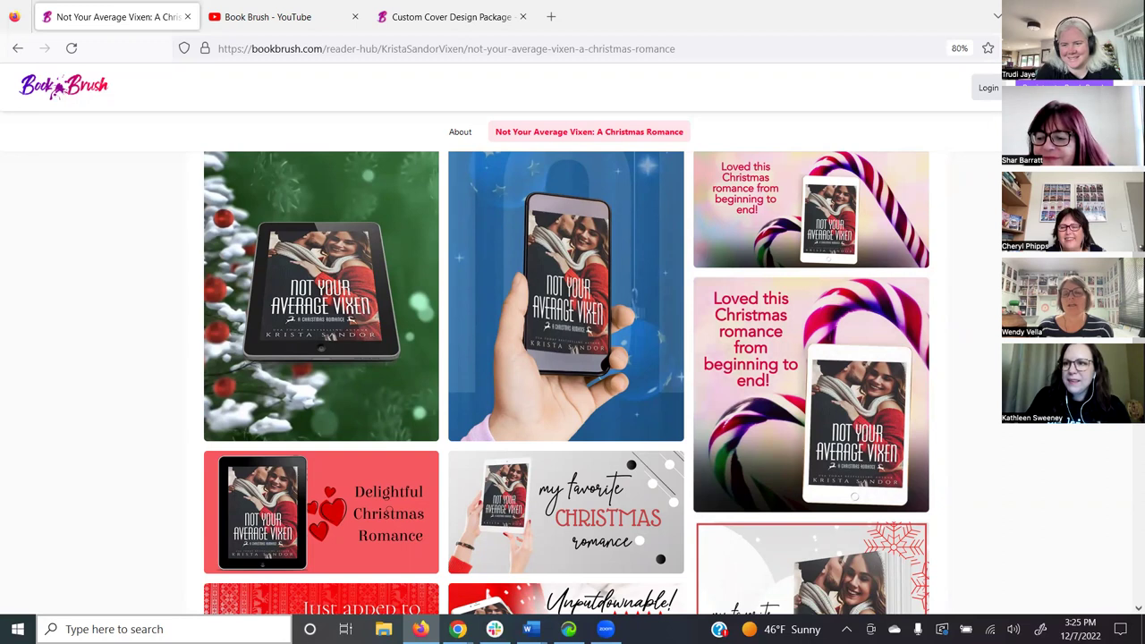
key("alt+Tab")
left_click(43, 73)
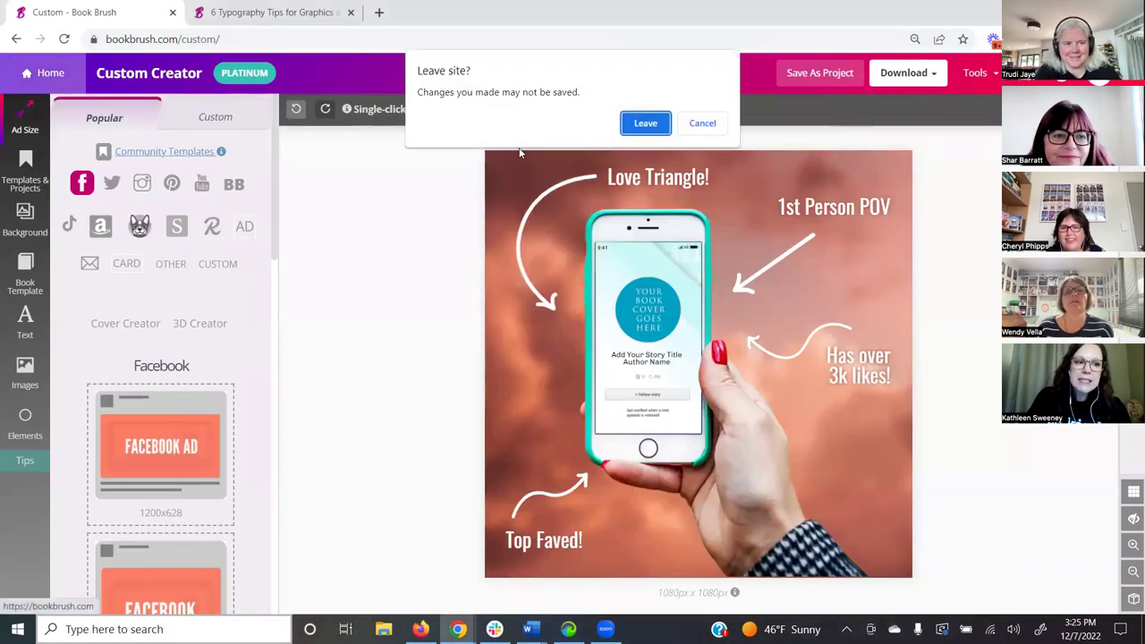
- Leave the unsaved design, preview the Reader Hub overview video, then start a new reader page
left_click(647, 125)
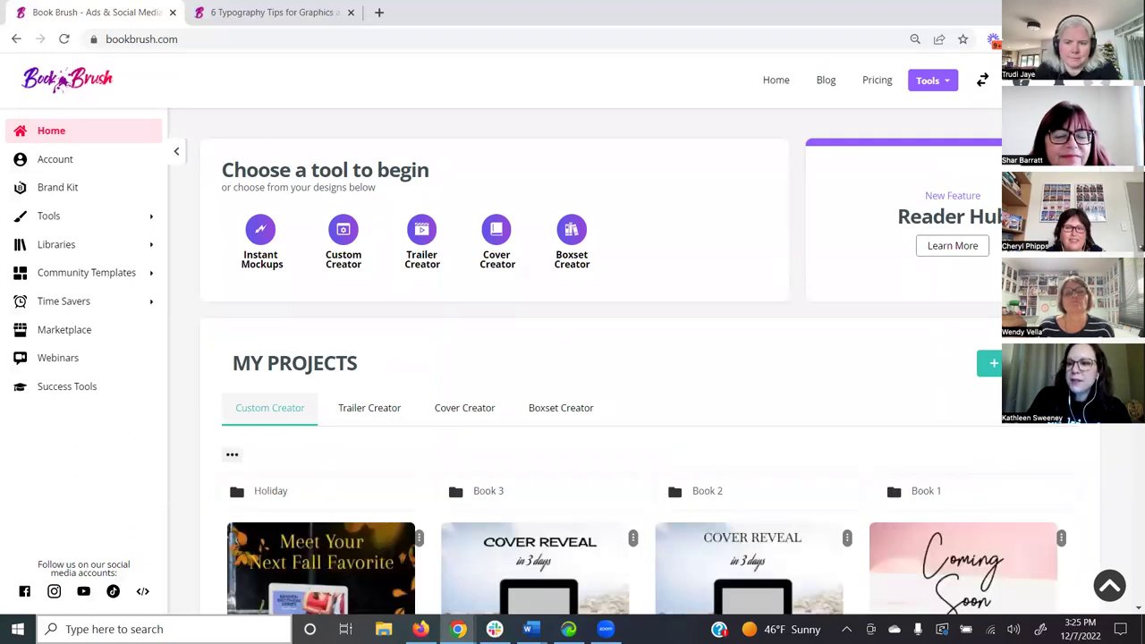
left_click_drag(897, 217, 1056, 223)
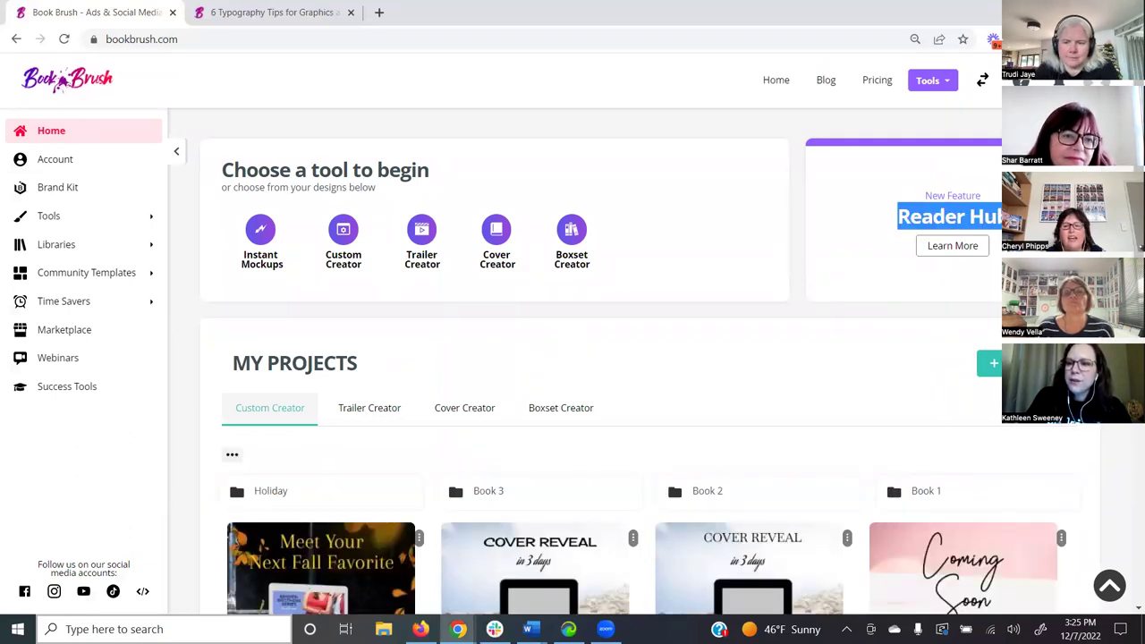
left_click(952, 251)
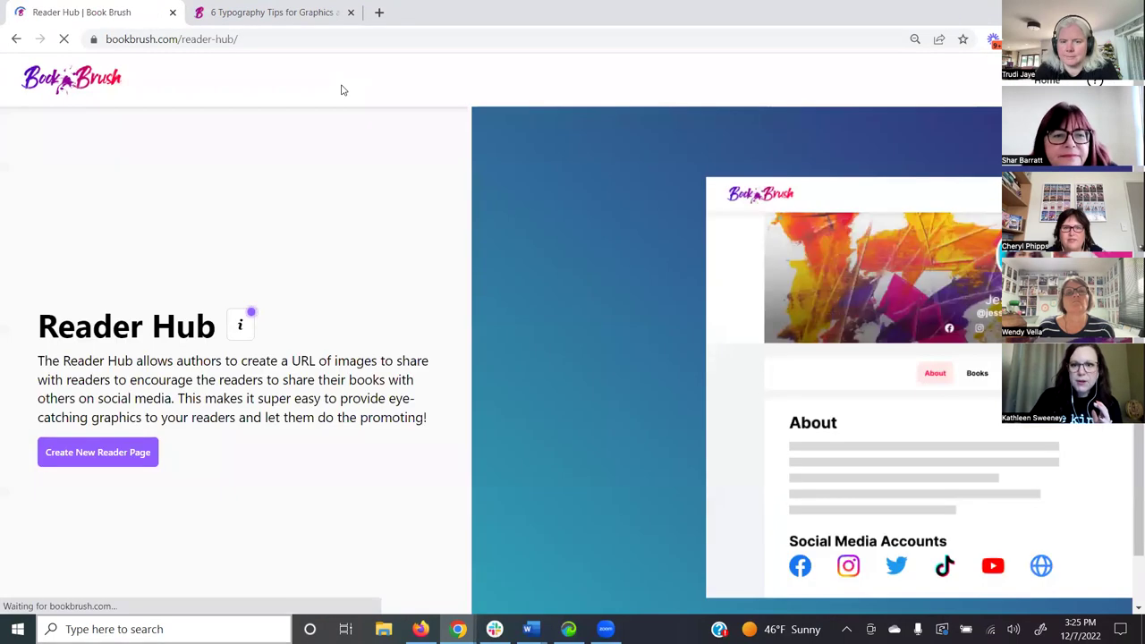
left_click(240, 325)
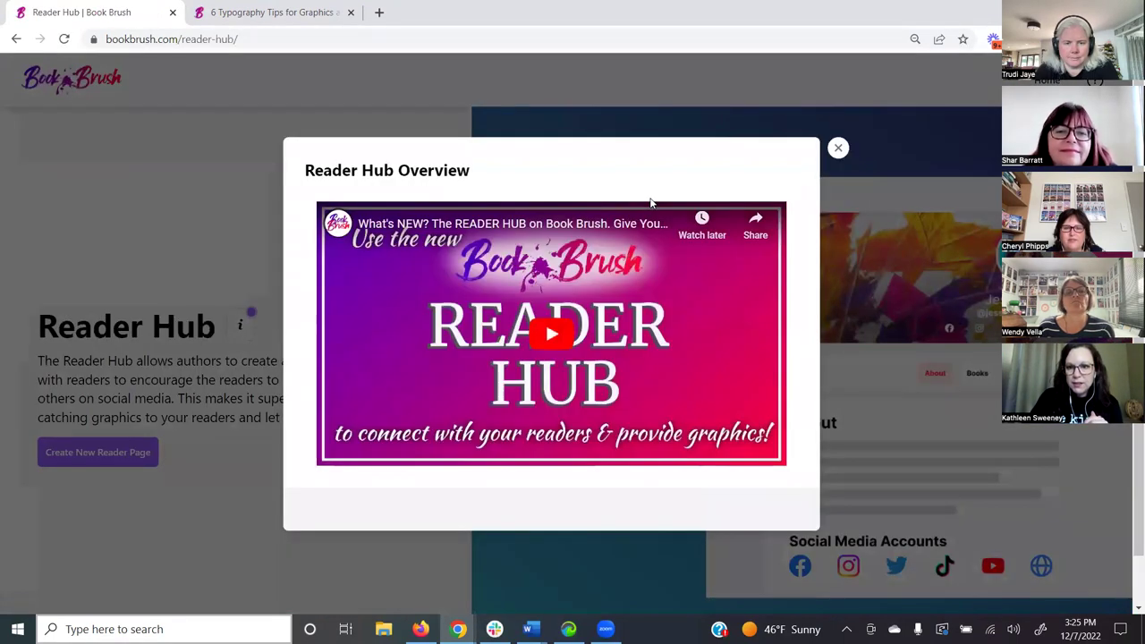
left_click(838, 149)
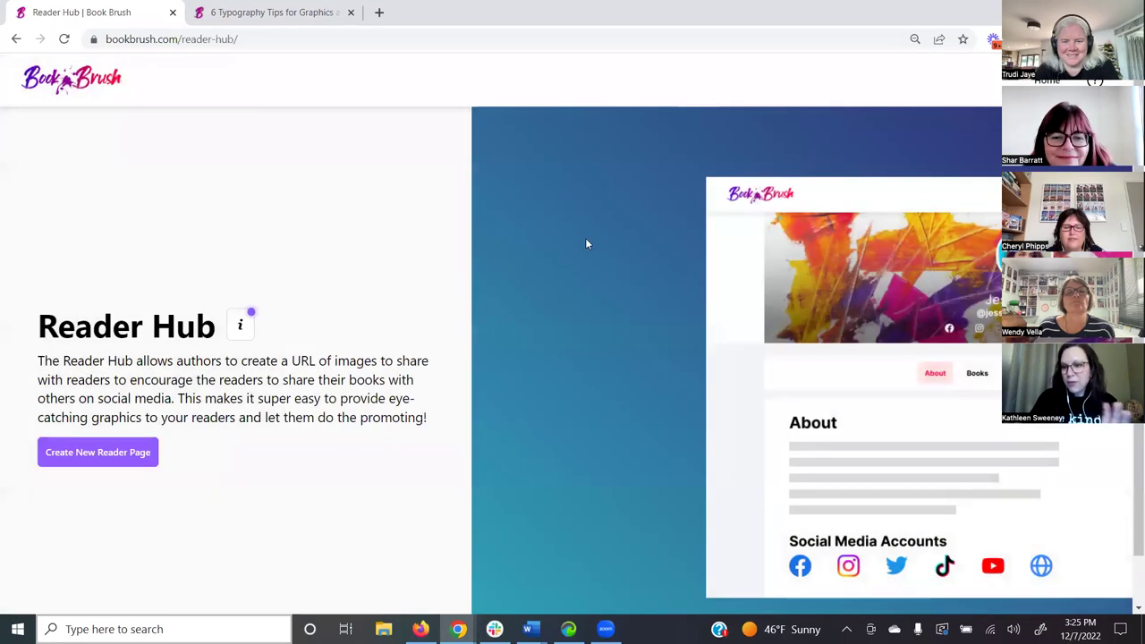
left_click(79, 456)
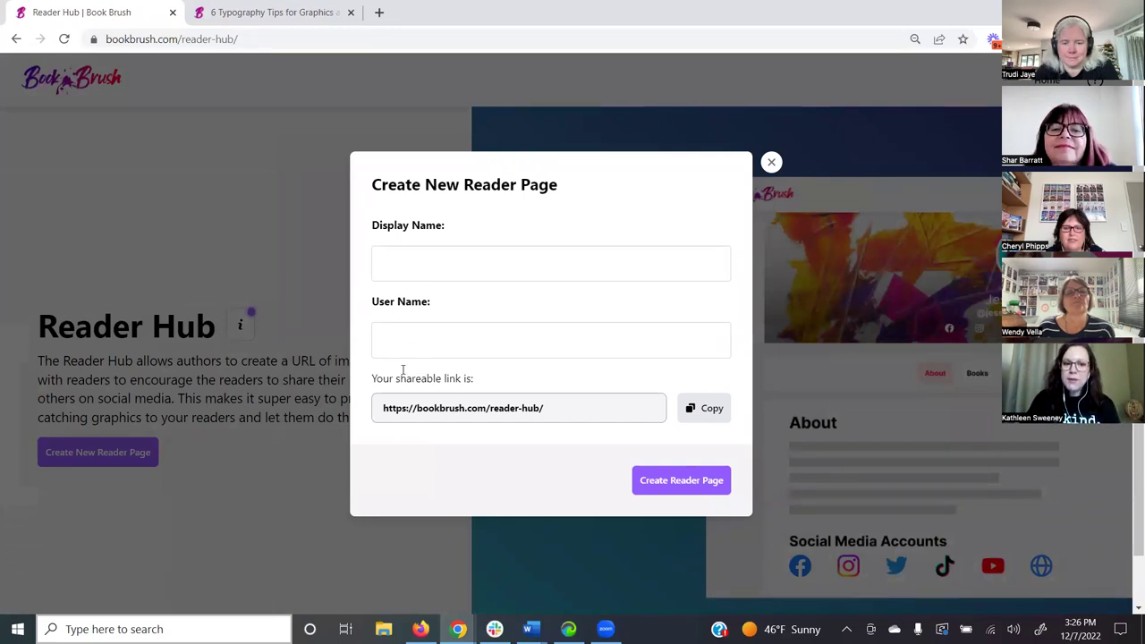
- Enter a trial user name with an 'TheAmazing' prefix, check the updated link, then close the form
left_click(418, 347)
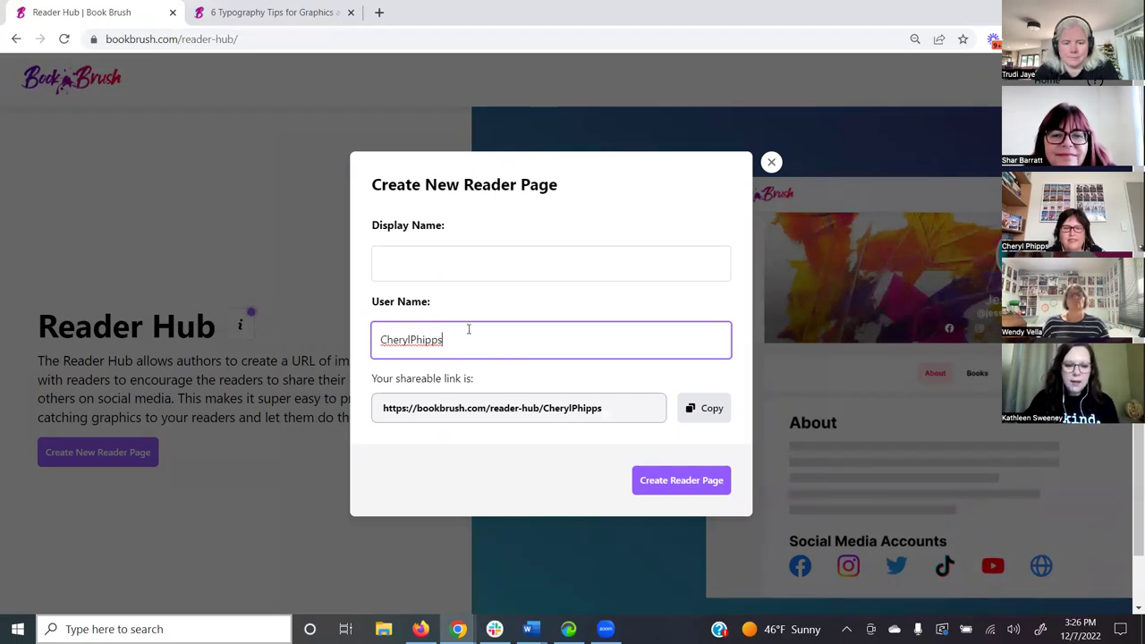
left_click(379, 339)
type("Te")
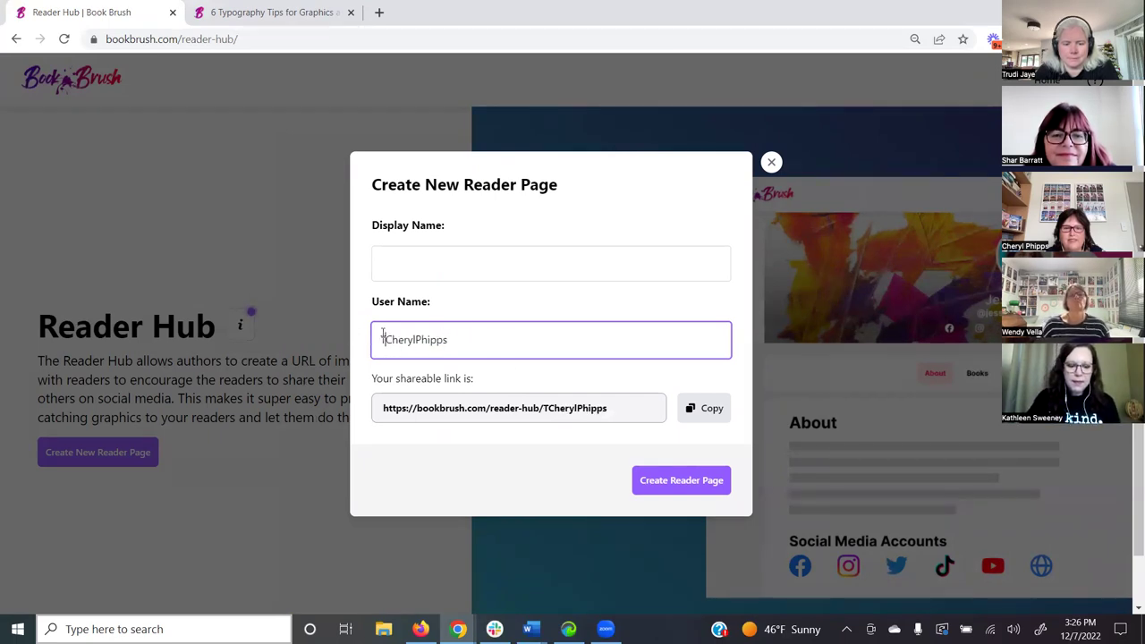
key("BackSpace")
type("he Am")
key("BackSpace")
key("BackSpace")
key("BackSpace")
type("ma")
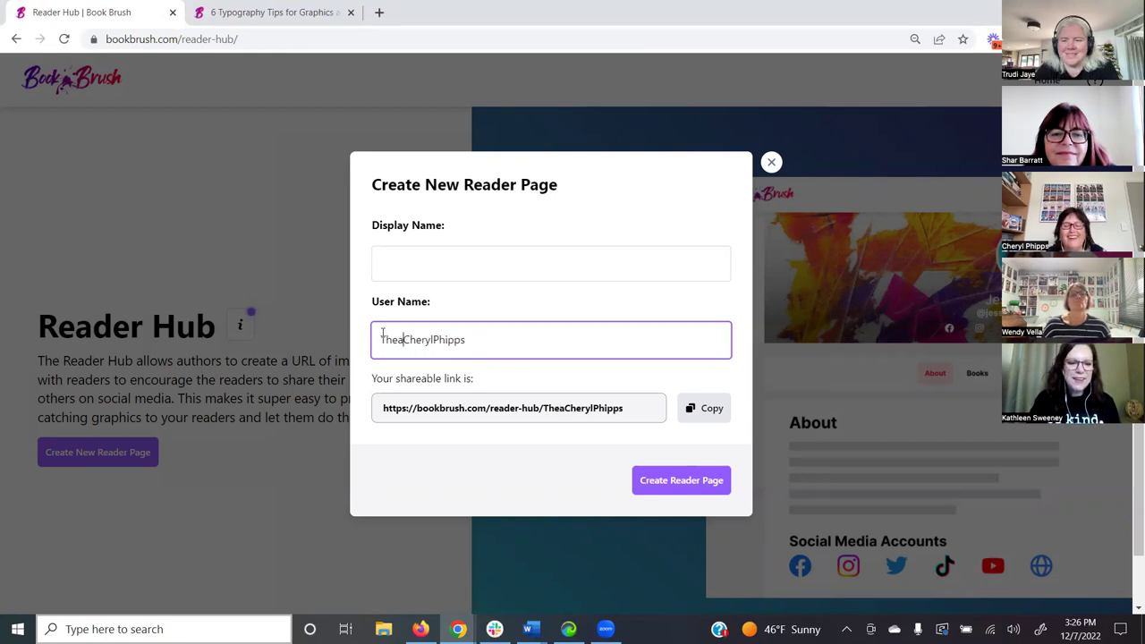
type("zing")
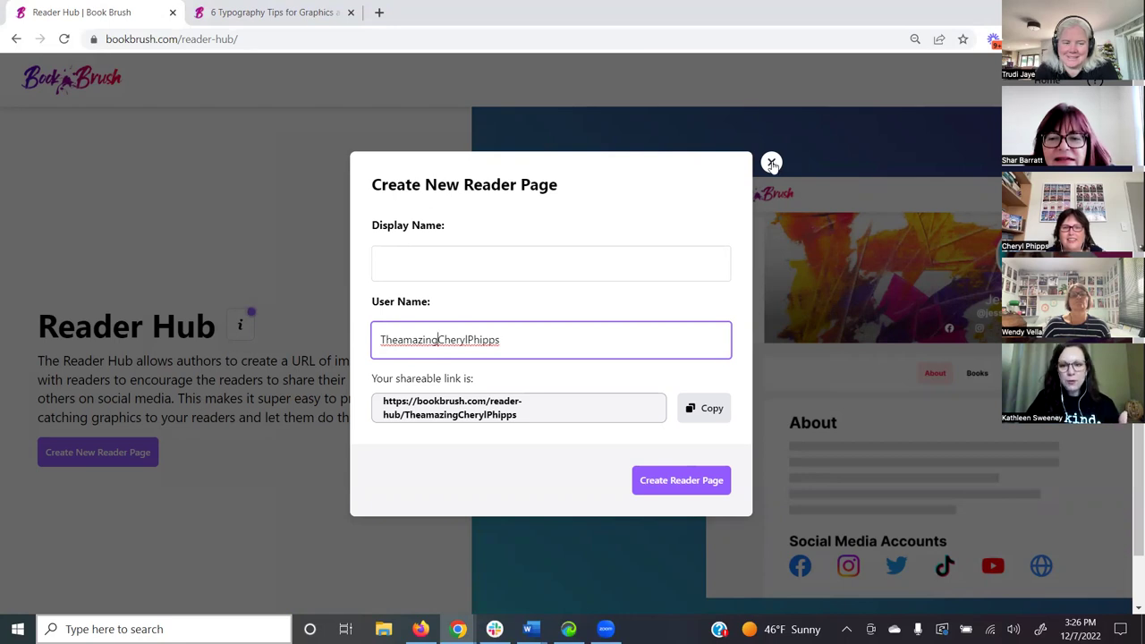
left_click(771, 162)
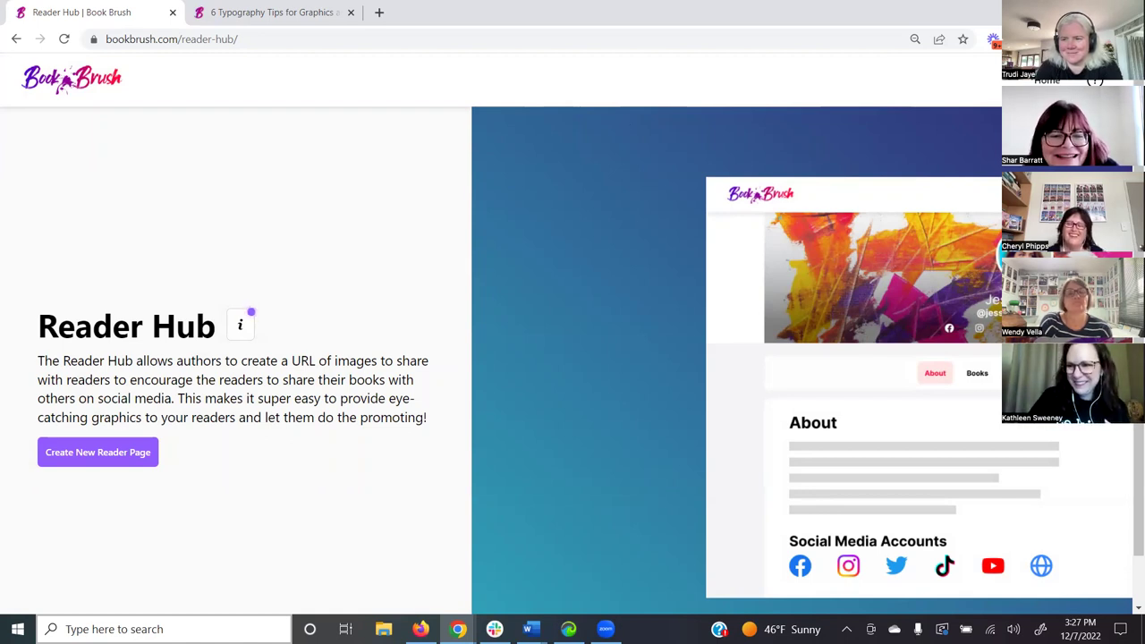
- Open the example Not Your Average Vixen reader page from the sample preview
left_click(891, 186)
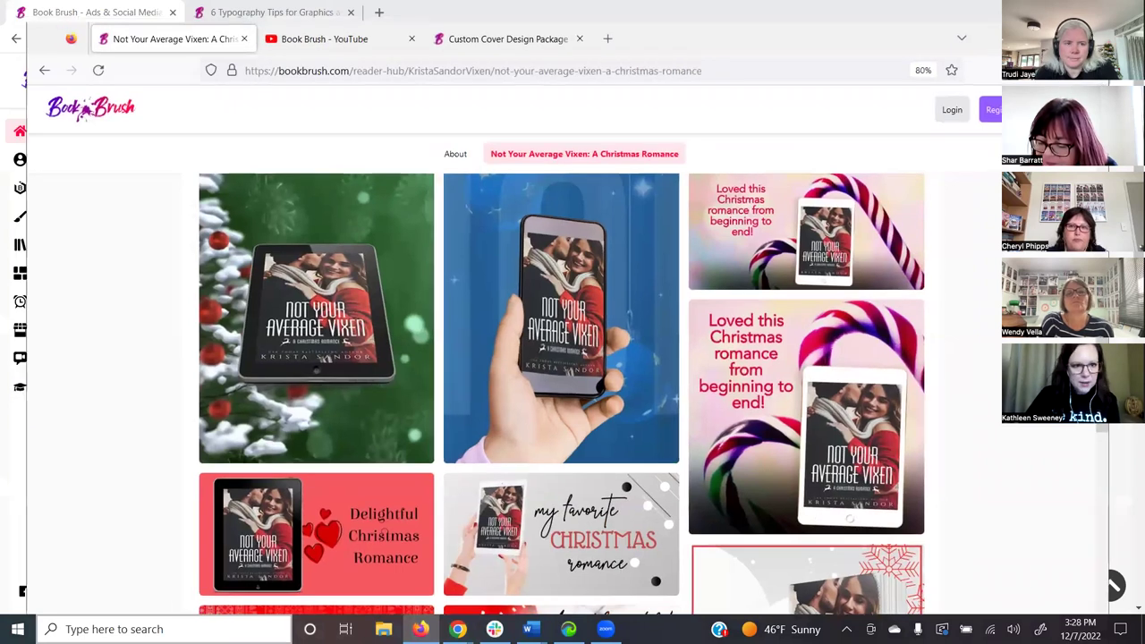
- Switch to the Book Brush YouTube tab and scroll its Videos list down to Reader Hub
key("ctrl+Tab")
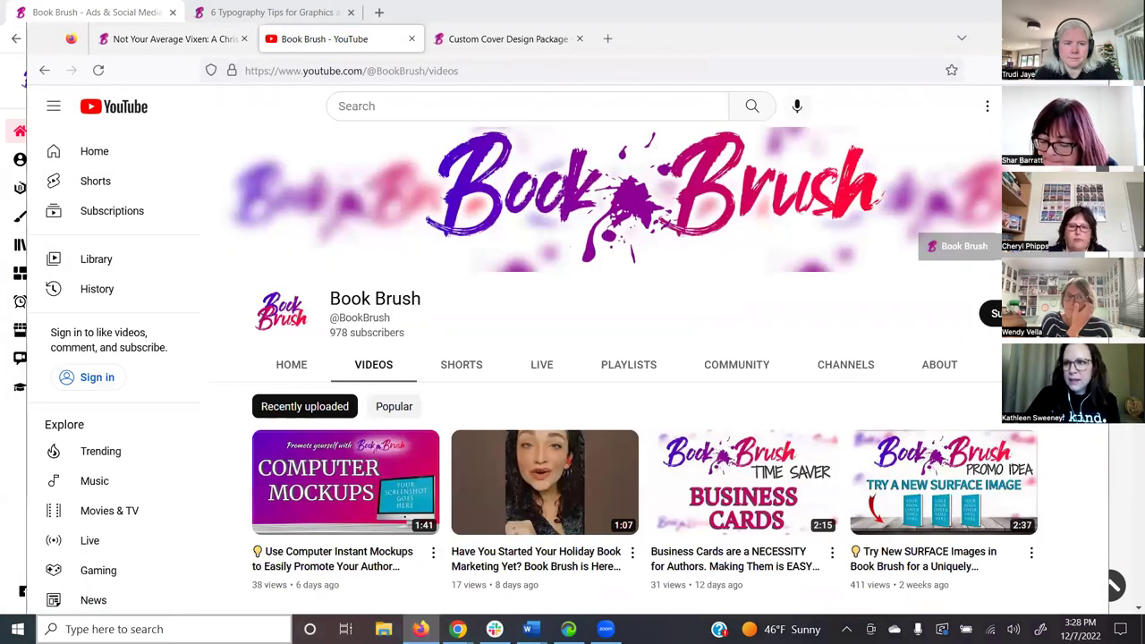
key("ctrl+l")
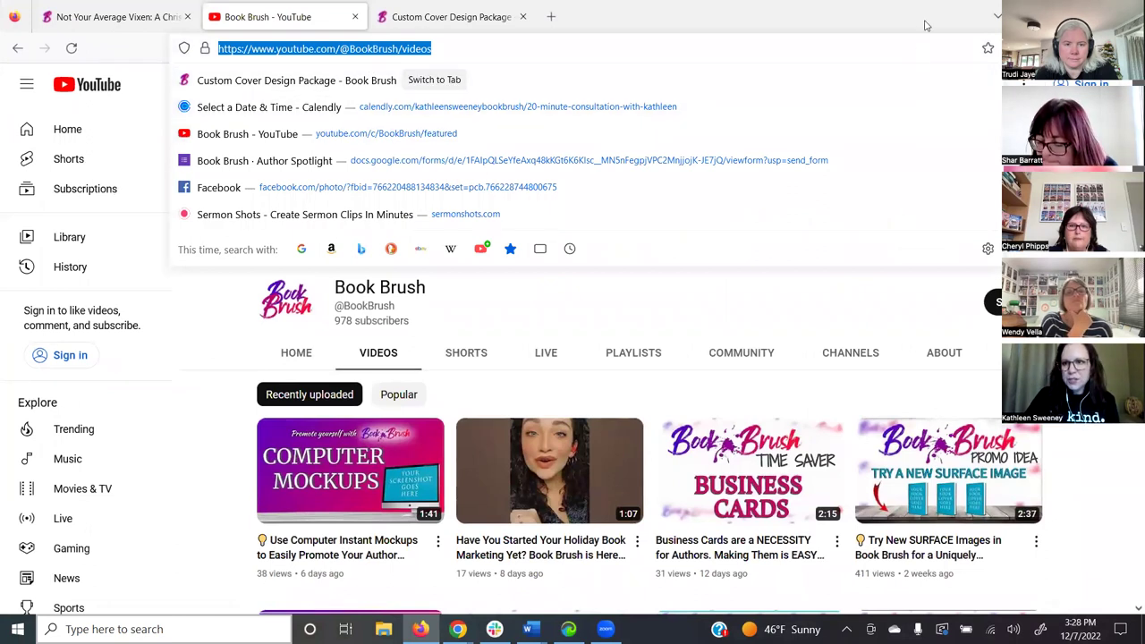
key("Escape")
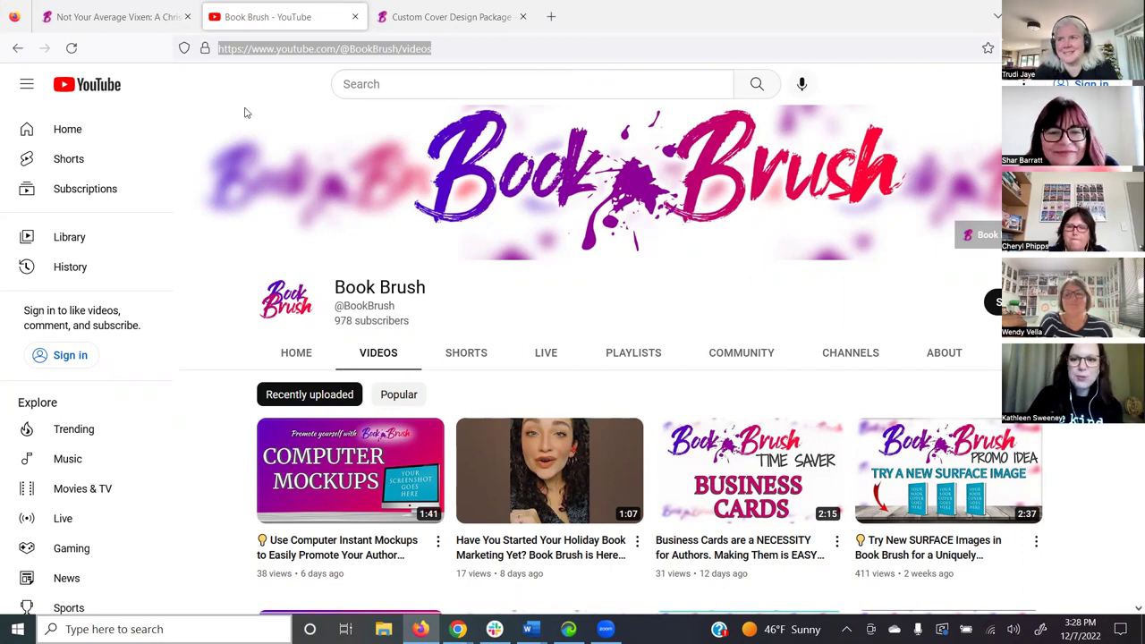
scroll(246, 112, "down", 4)
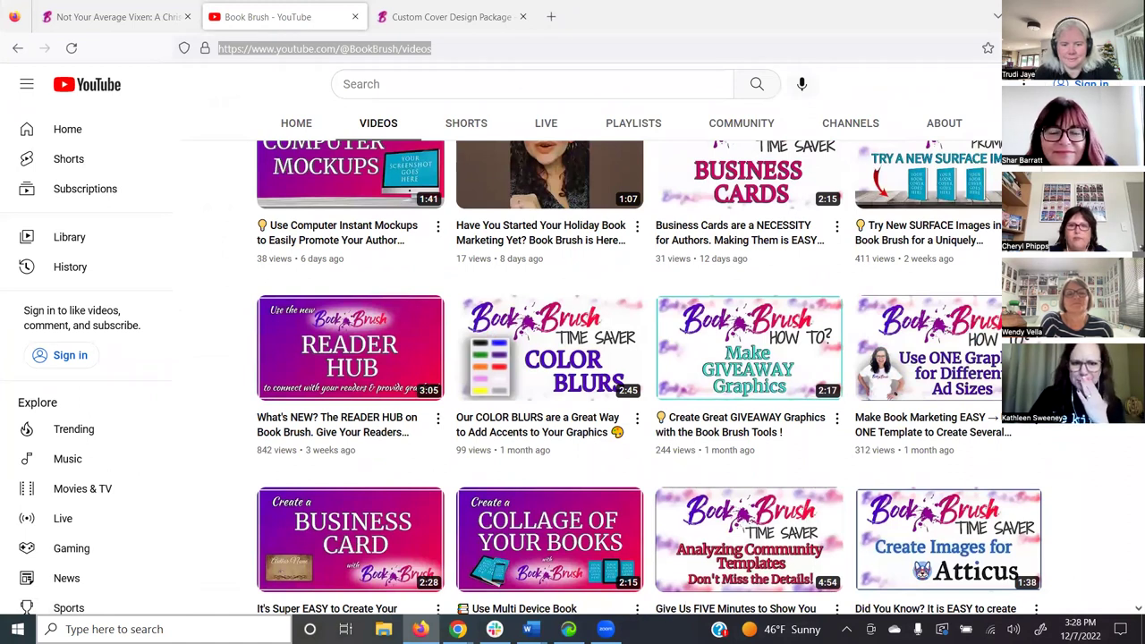
scroll(827, 369, "down", 2)
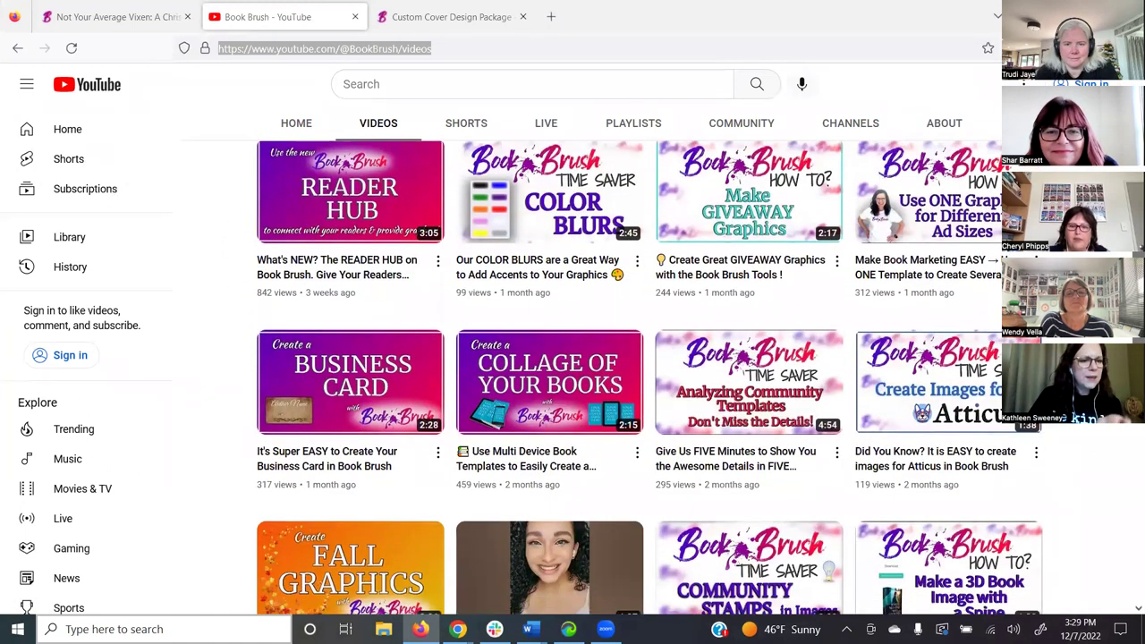